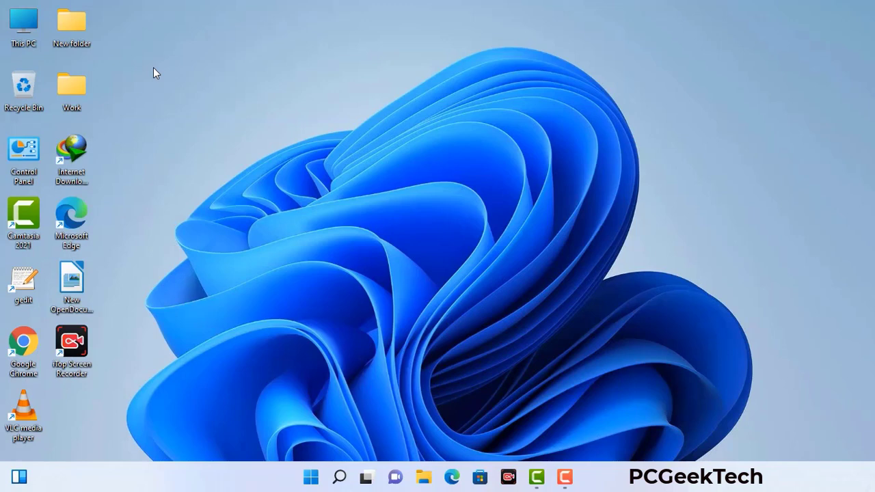
Run msconfig from the Win+R box to bring up System Configuration.
key(super+r)
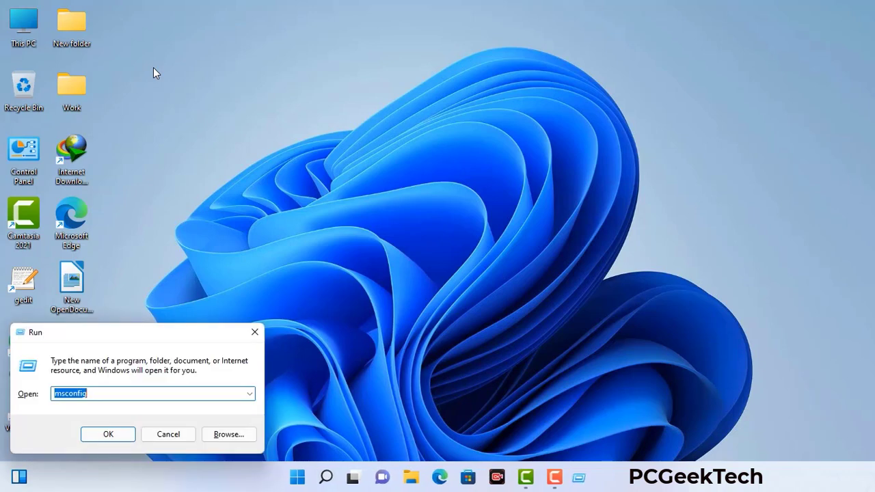
drag(149, 333, 385, 108)
click(348, 169)
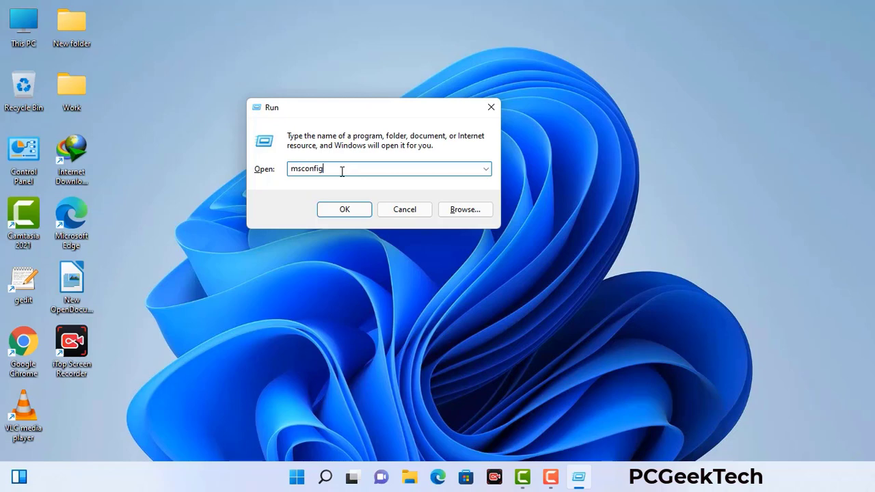
click(338, 214)
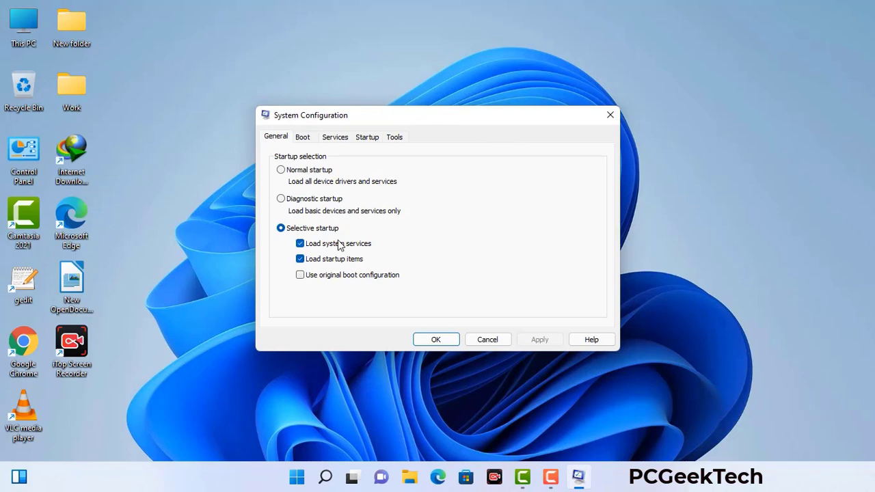
On the Boot tab, enable Safe boot with the Network option and apply it.
click(304, 140)
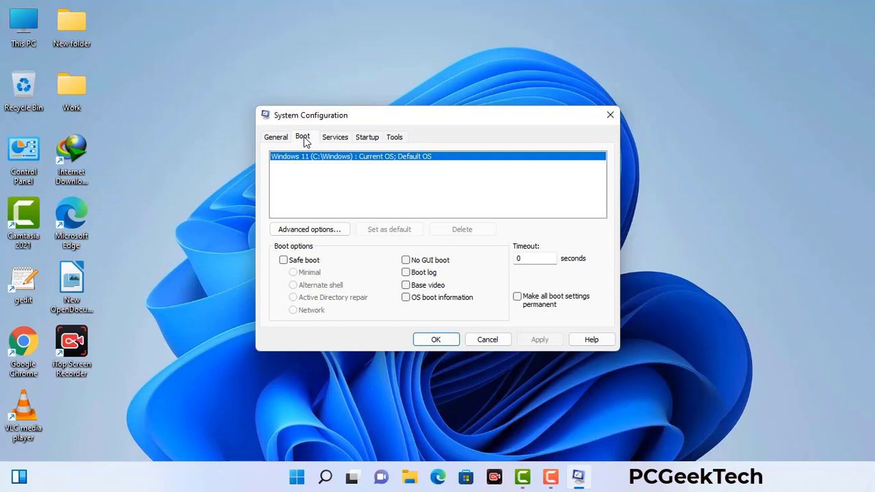
click(283, 260)
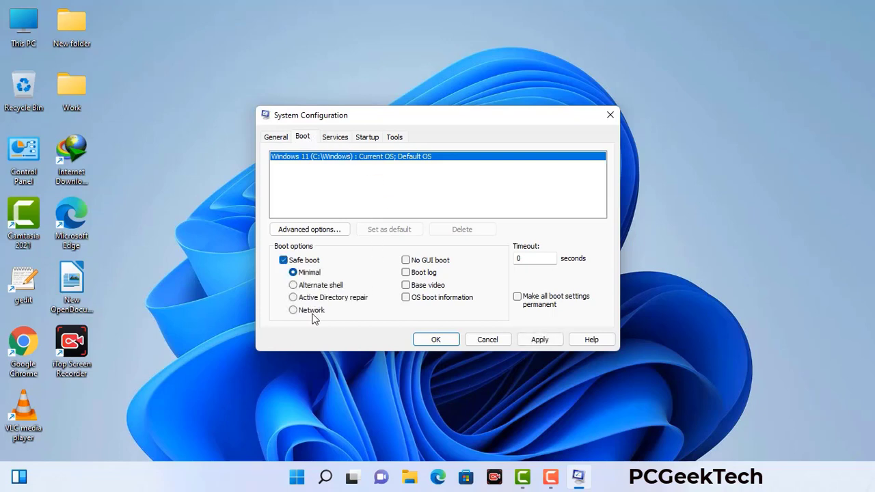
click(311, 312)
click(537, 339)
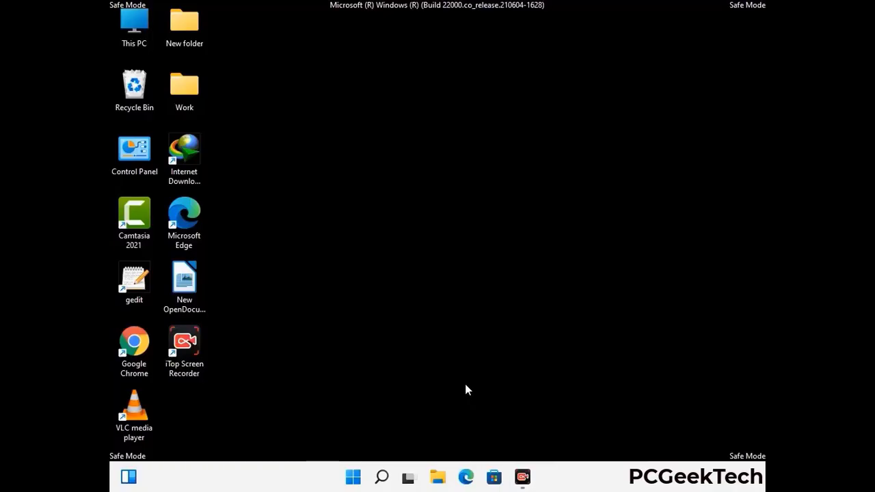
Apply 'Show hidden files, folders, and drives' in File Explorer Options, then close Control Panel.
double_click(135, 162)
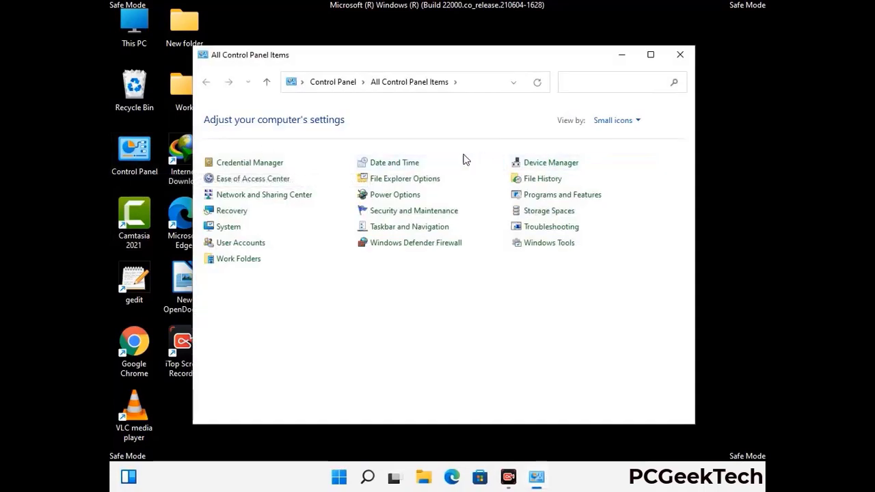
click(405, 178)
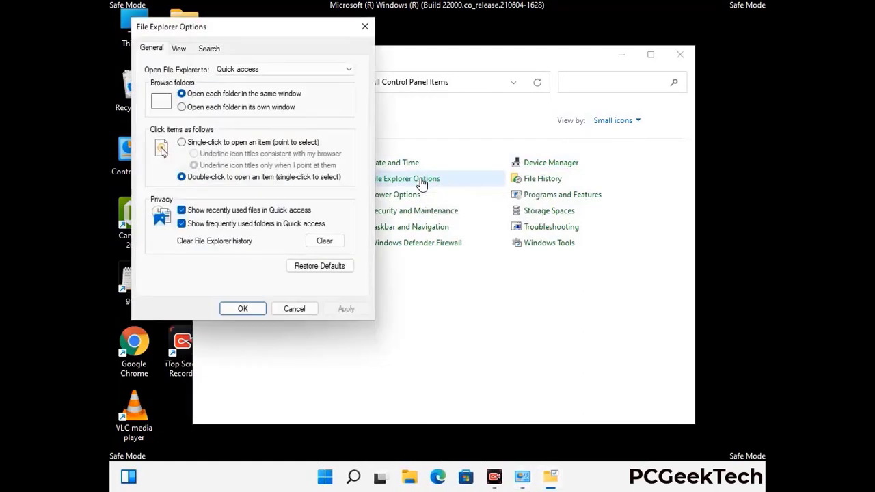
click(179, 49)
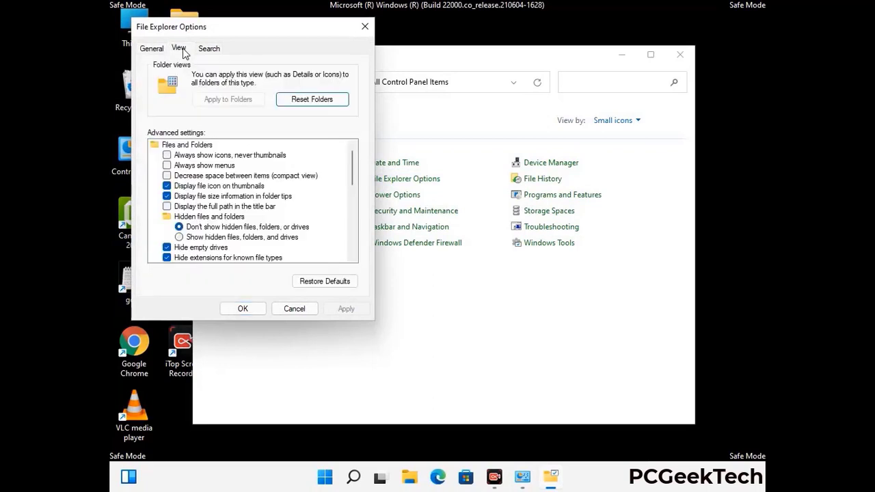
click(179, 238)
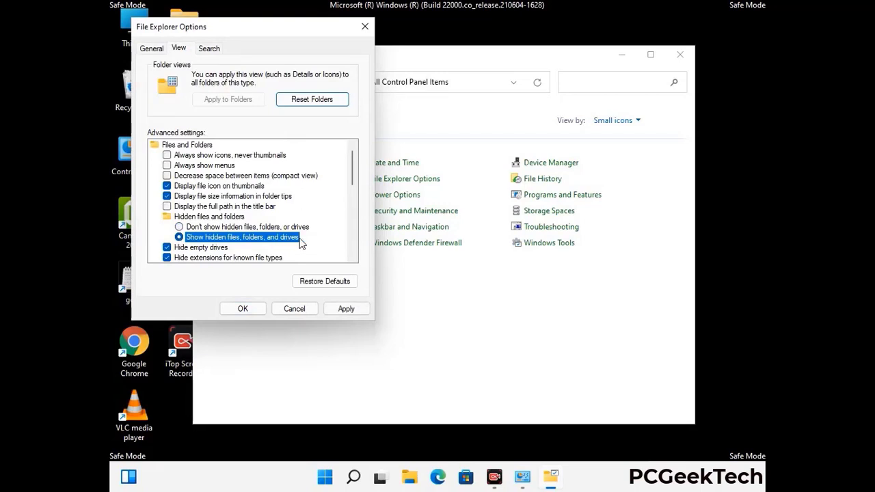
click(345, 309)
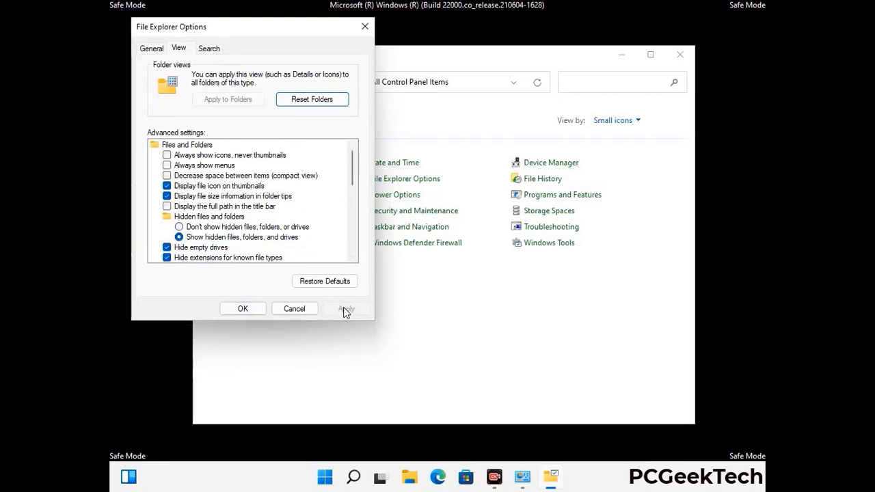
click(229, 310)
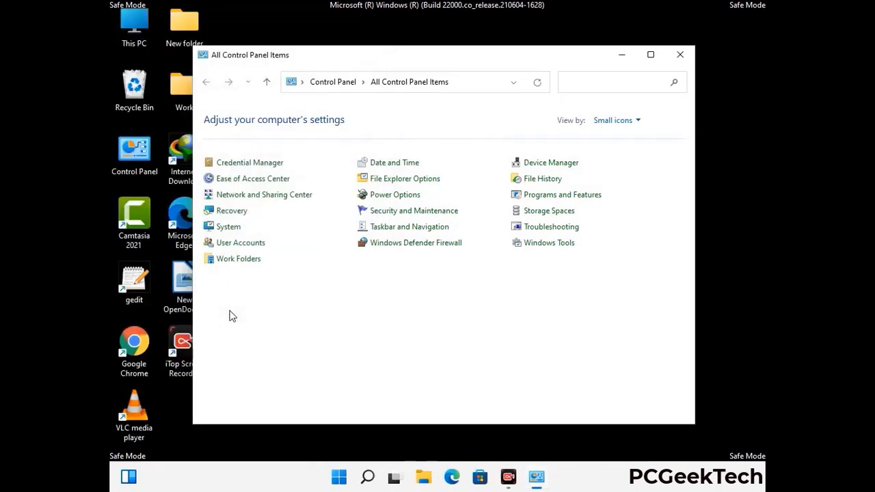
click(677, 58)
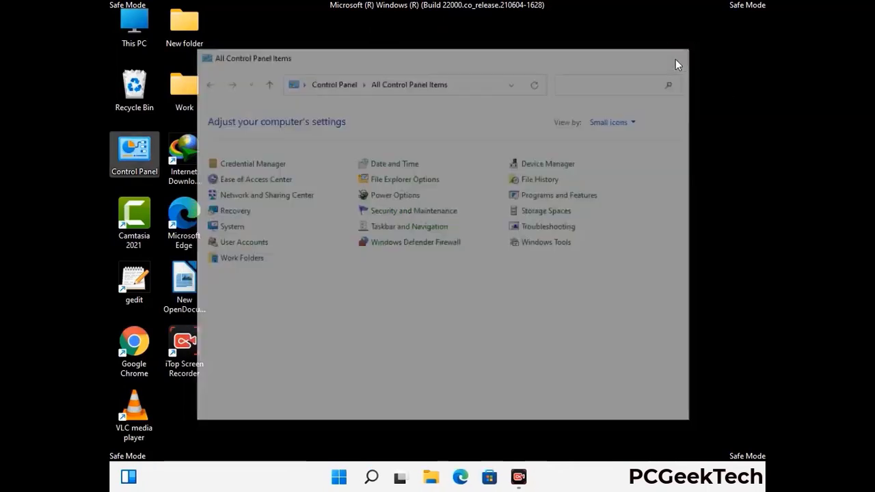
Browse from This PC to C:\Windows\System32\drivers\etc in File Explorer.
double_click(130, 42)
click(383, 299)
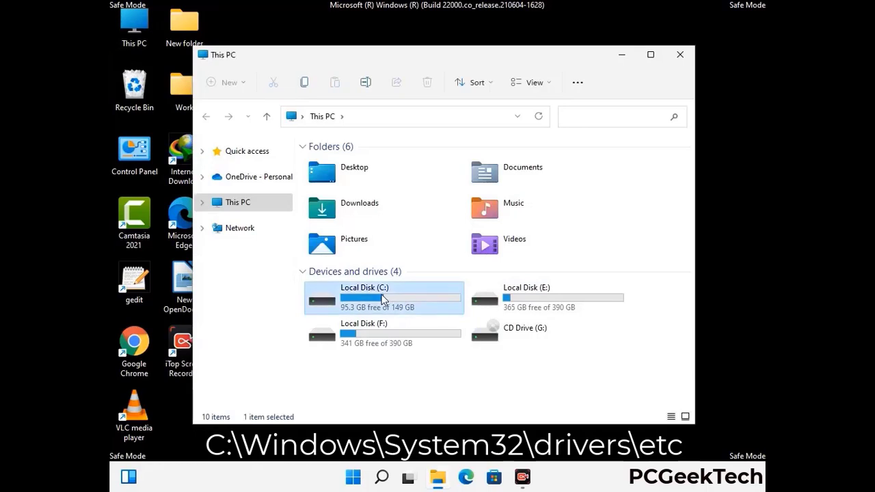
double_click(383, 299)
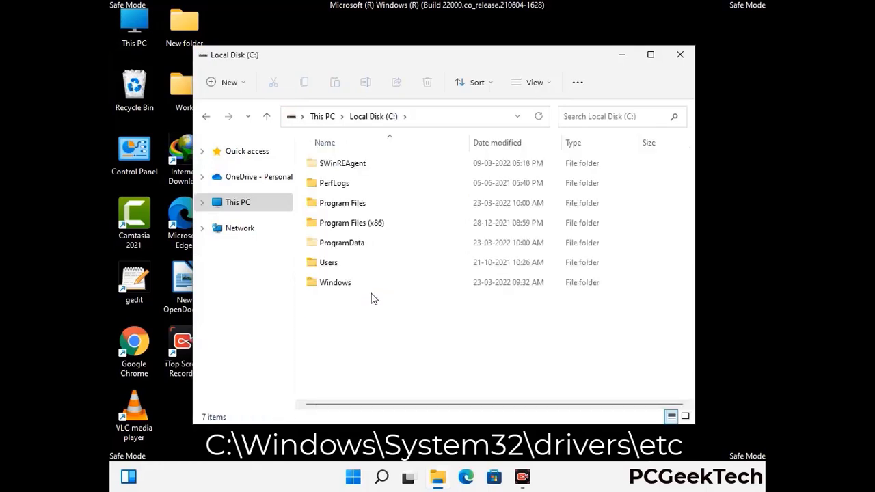
double_click(328, 285)
scroll(434, 295, down, 8)
scroll(433, 295, down, 10)
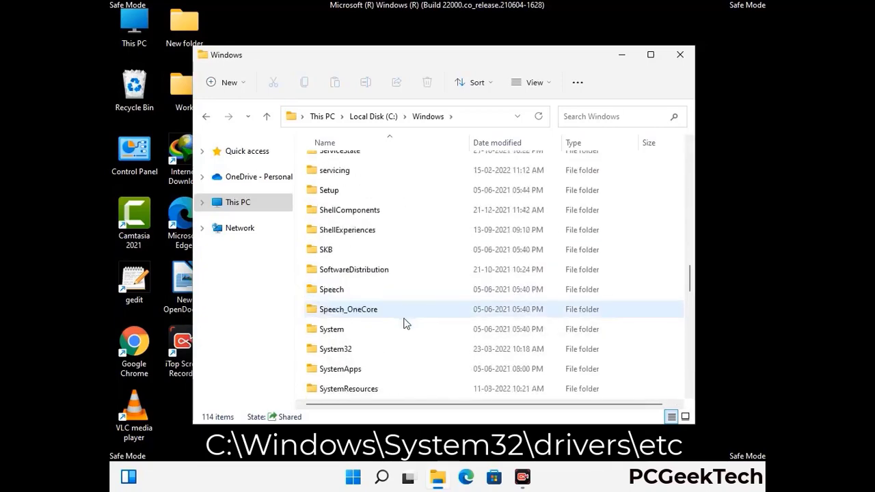
scroll(404, 323, down, 1)
double_click(338, 285)
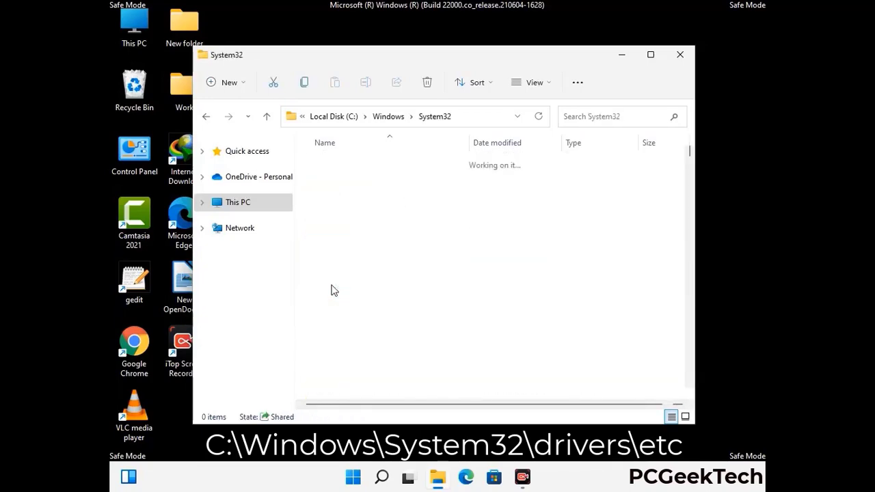
scroll(377, 297, down, 5)
double_click(335, 369)
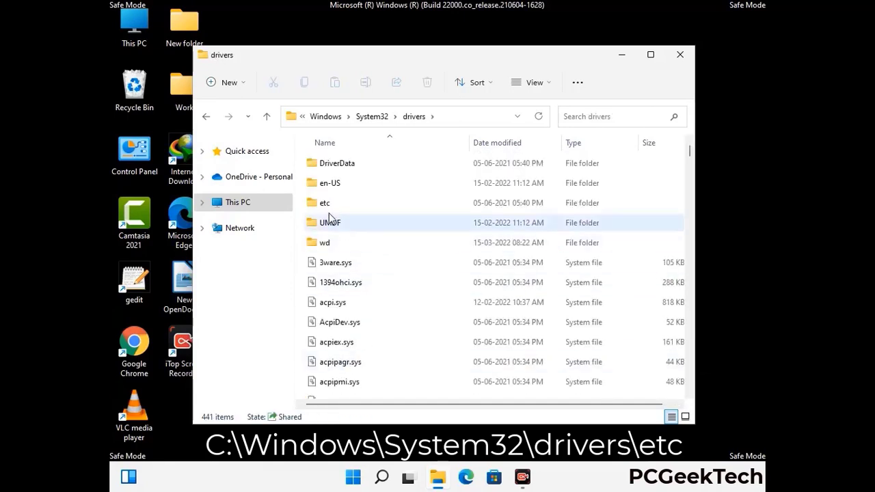
double_click(325, 203)
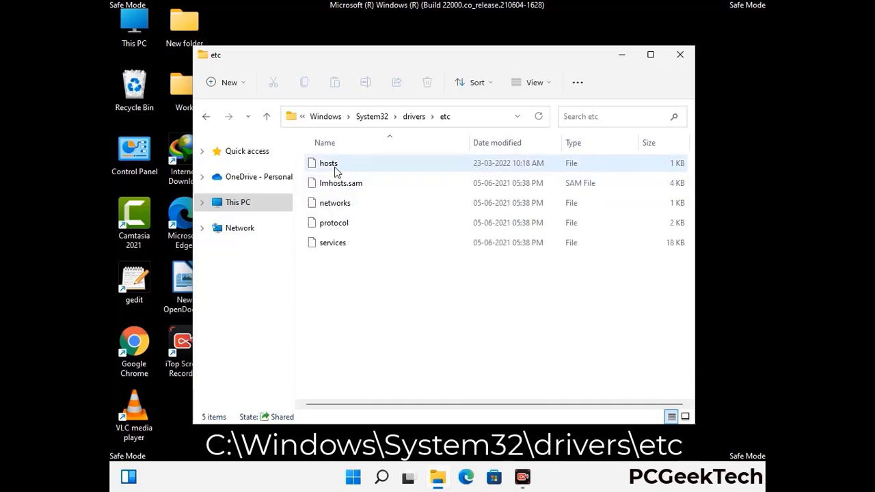
Open the hosts file in Notepad.
click(336, 171)
double_click(336, 171)
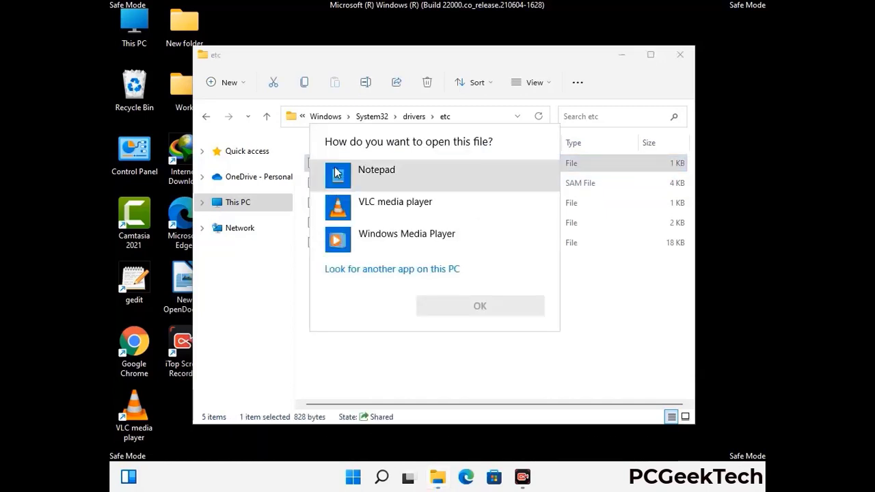
click(388, 172)
click(486, 306)
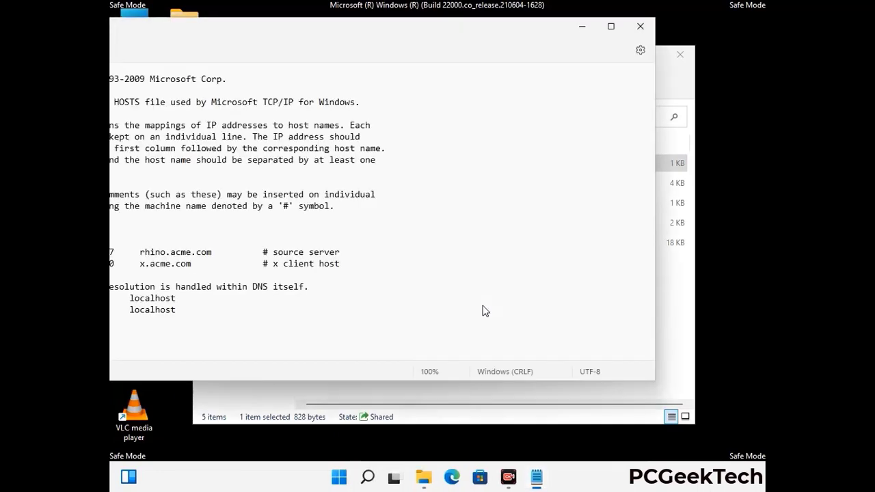
Add blank lines after the last localhost line and save the hosts file.
drag(329, 37, 465, 45)
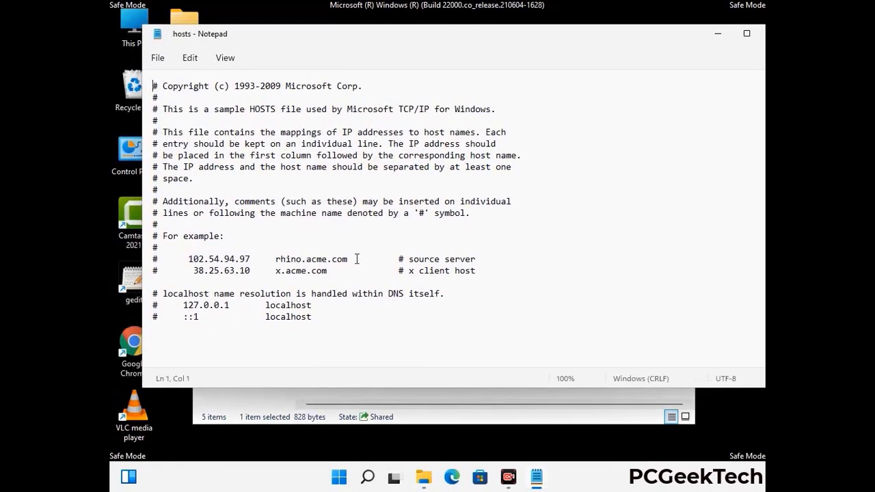
click(316, 316)
key(Return)
key(Return)
scroll(182, 190, down, 1)
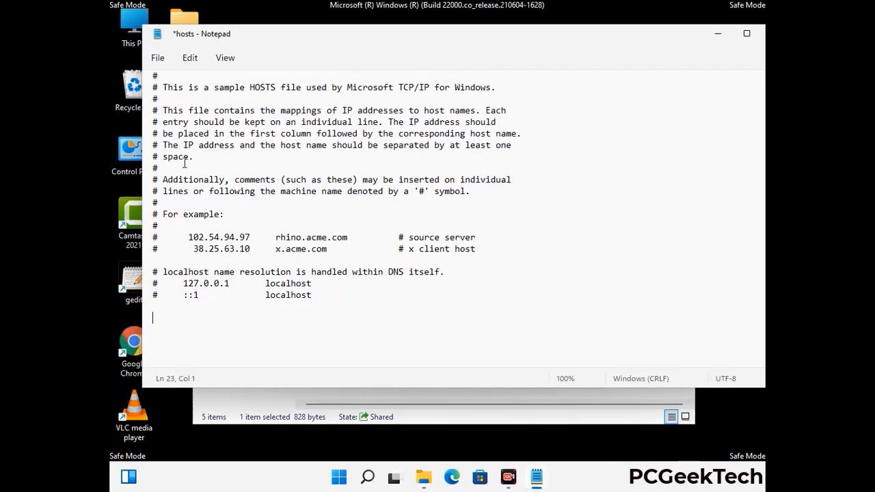
click(158, 57)
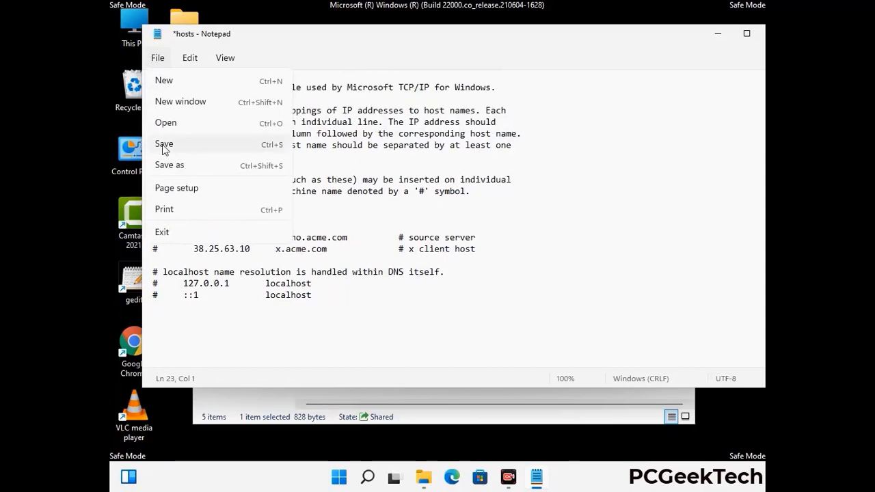
click(165, 145)
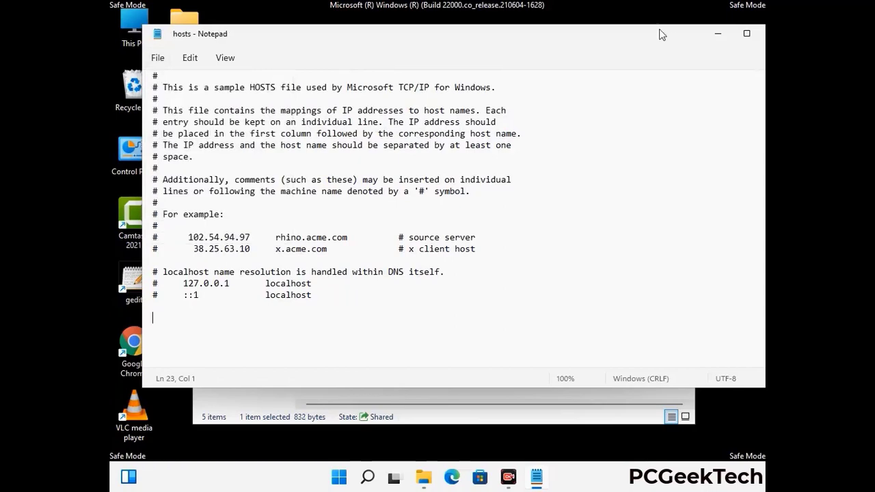
Close Notepad and the etc folder window.
drag(659, 28, 562, 41)
click(673, 34)
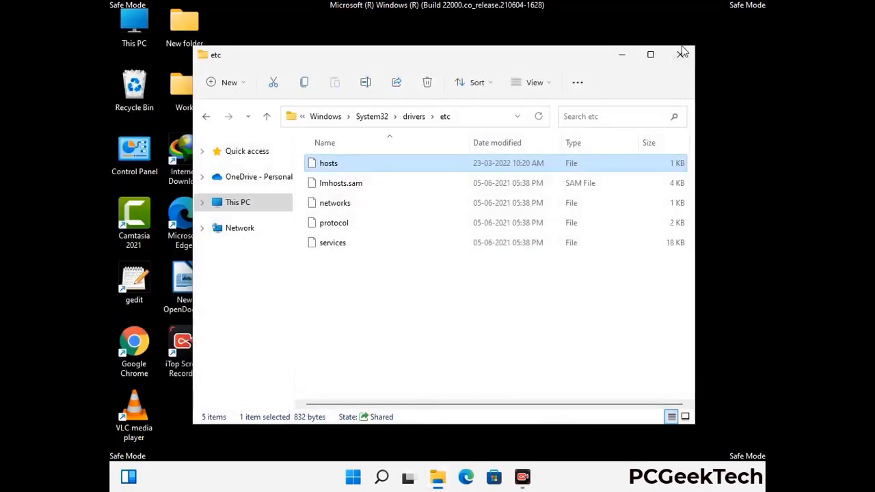
click(681, 53)
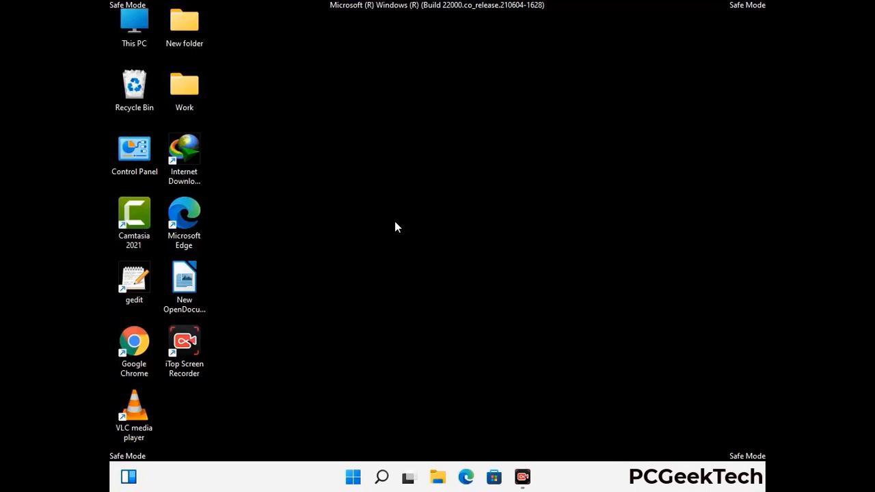
Run %appdata% from the Run dialog to open AppData\Roaming.
key(super+r)
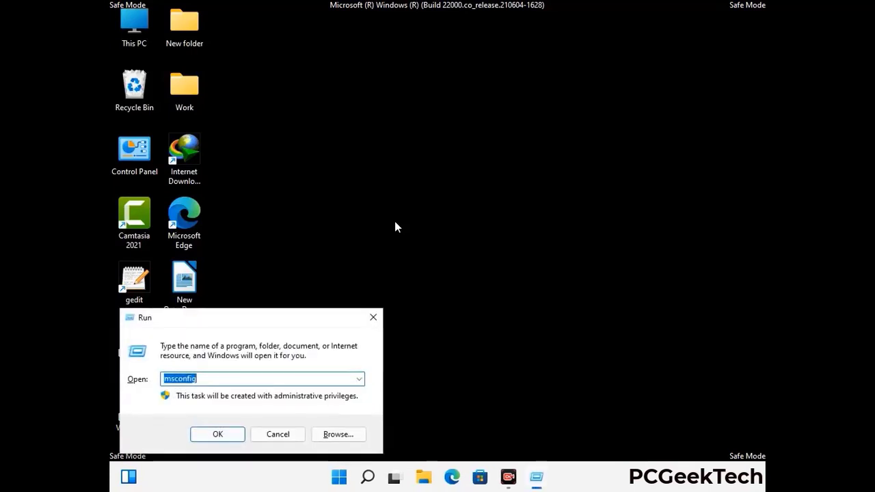
drag(251, 312, 407, 137)
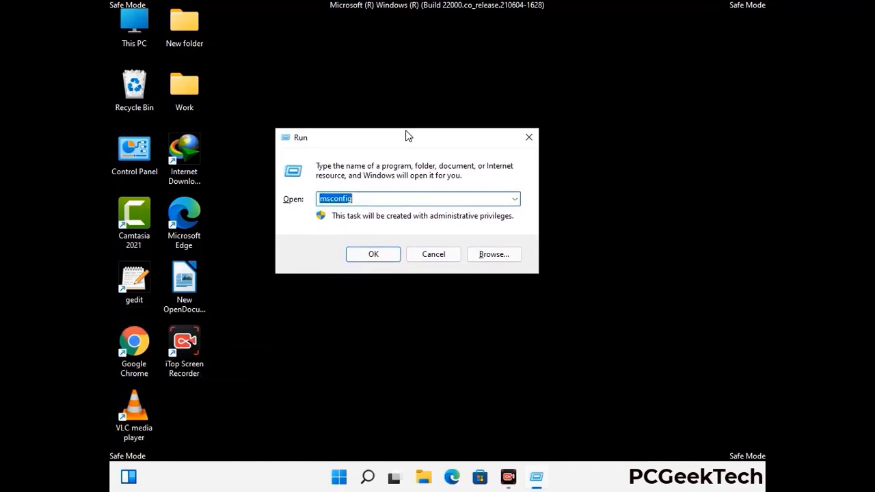
text(%)
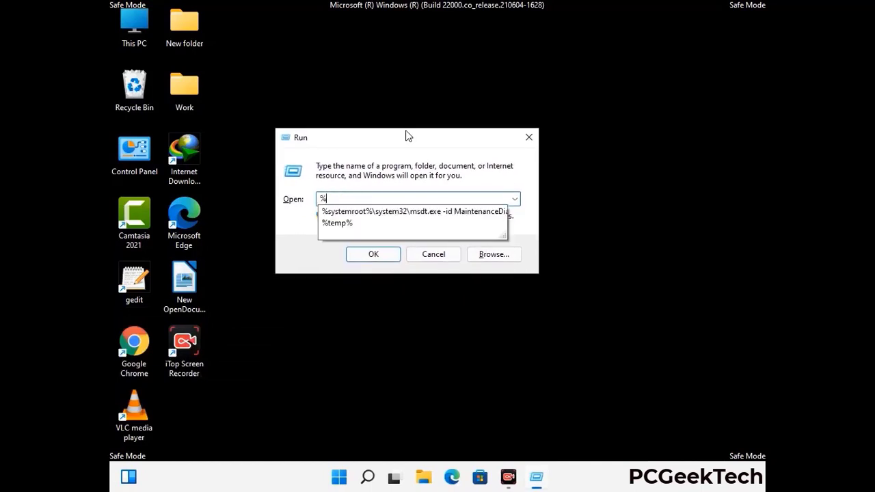
text(a)
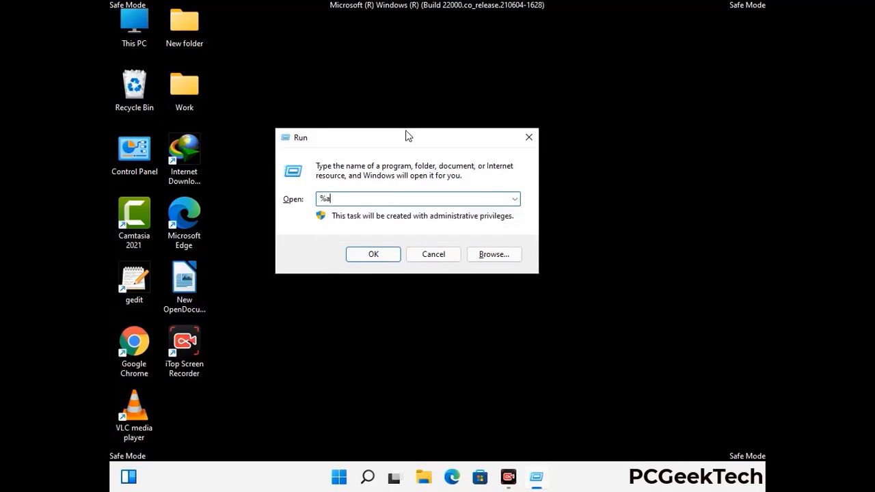
text(ppdata%)
key(Return)
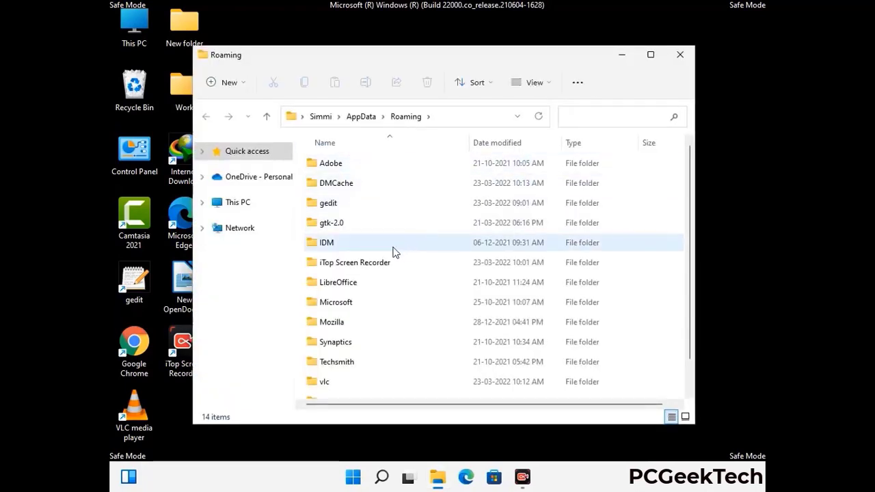
Delete the Zoom folder from Roaming, leaving 13 items, and close the window.
scroll(409, 246, down, 1)
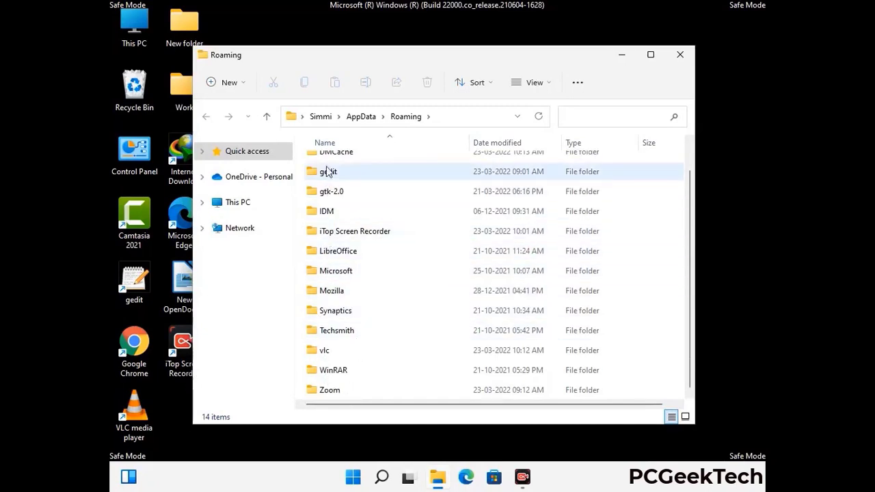
scroll(356, 205, up, 1)
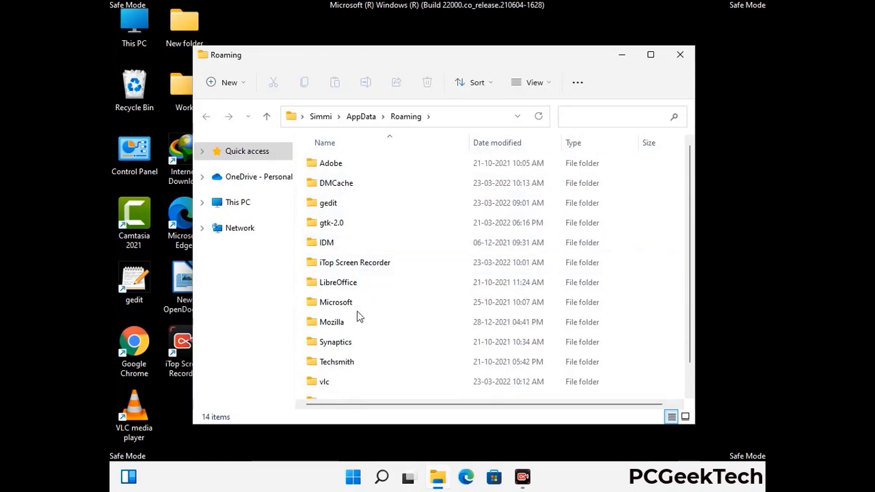
scroll(359, 334, down, 1)
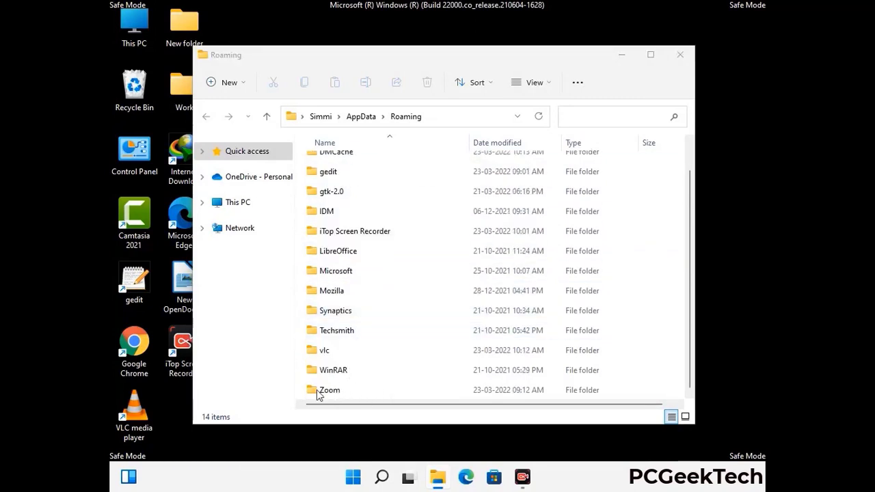
click(489, 386)
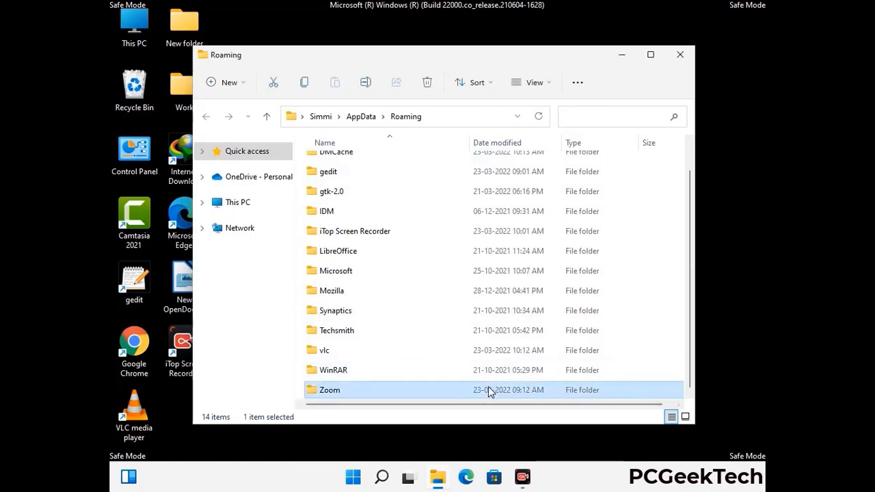
click(430, 85)
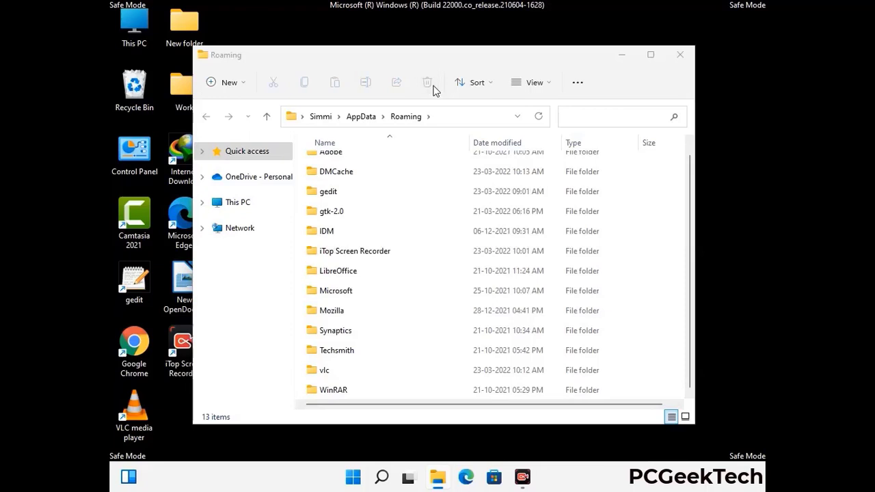
click(676, 60)
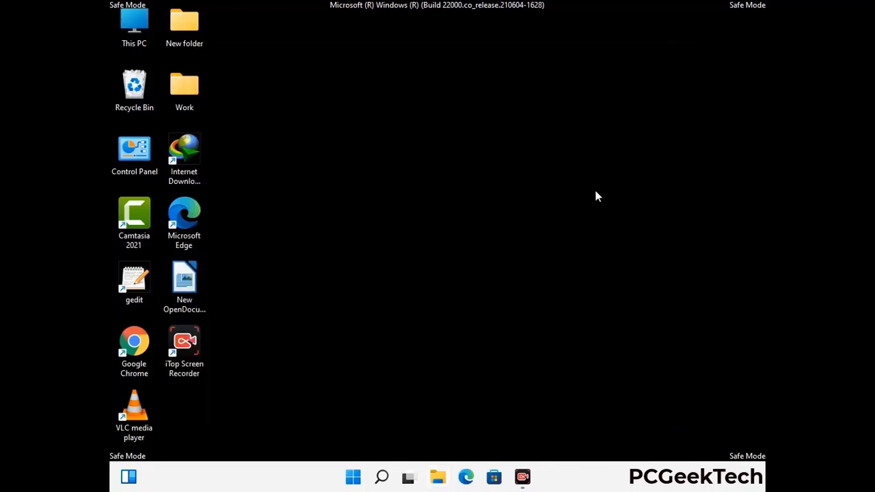
Run %LocalAppData% to open the AppData\Local folder.
key(super+r)
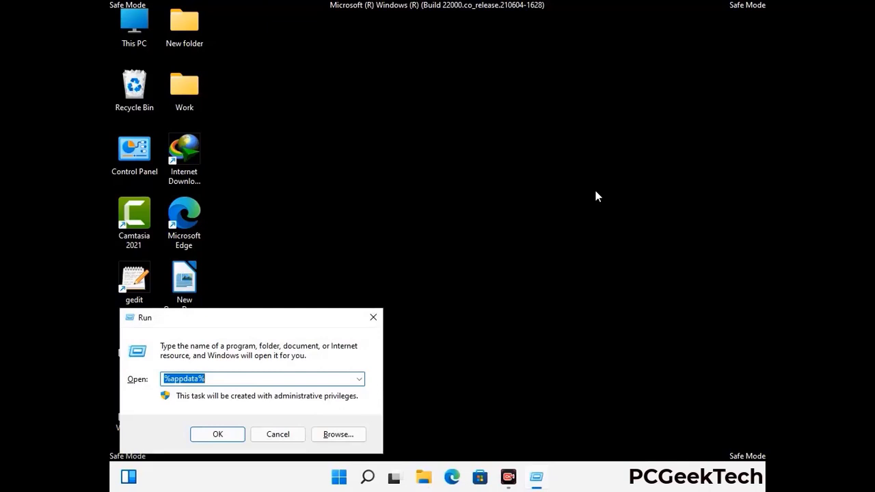
drag(274, 325, 459, 173)
text(%Loca)
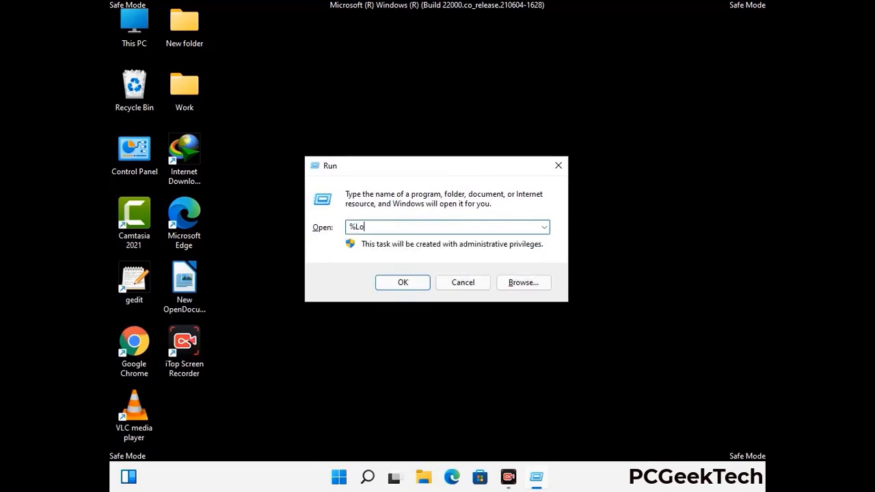
text(lAppData%)
key(Return)
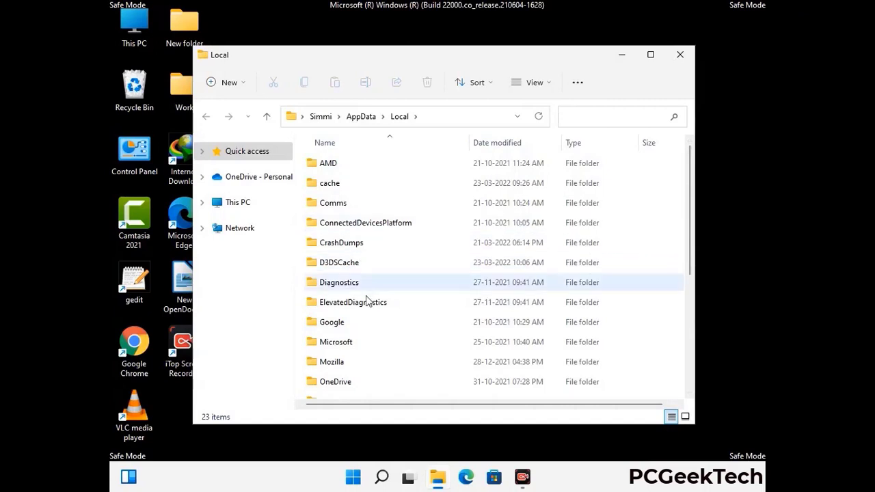
Delete the Mozilla folder from Local and close File Explorer.
scroll(367, 302, down, 1)
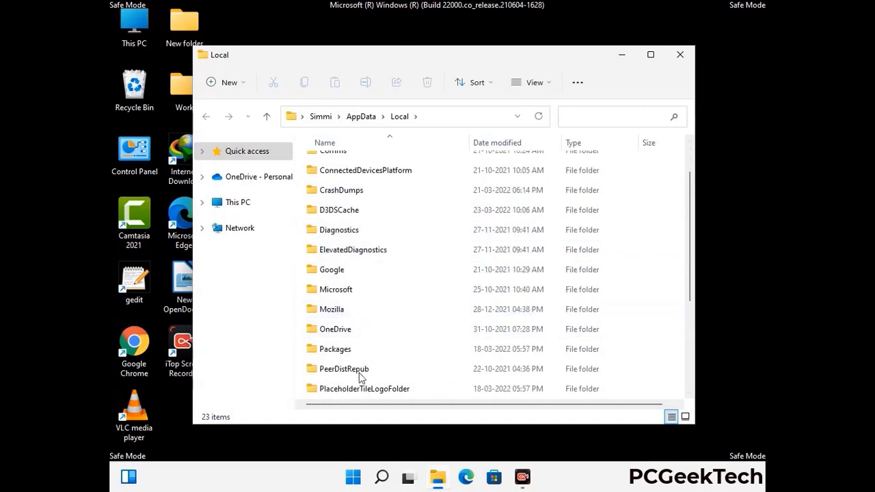
click(342, 313)
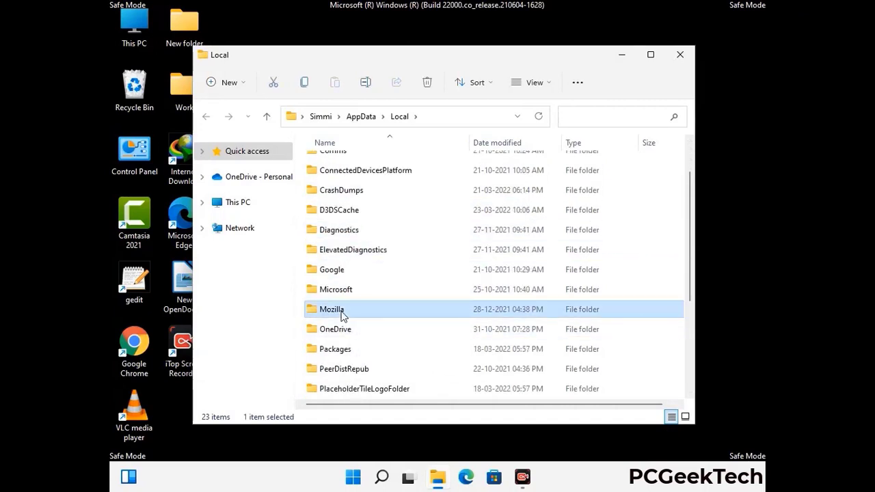
click(426, 88)
click(426, 83)
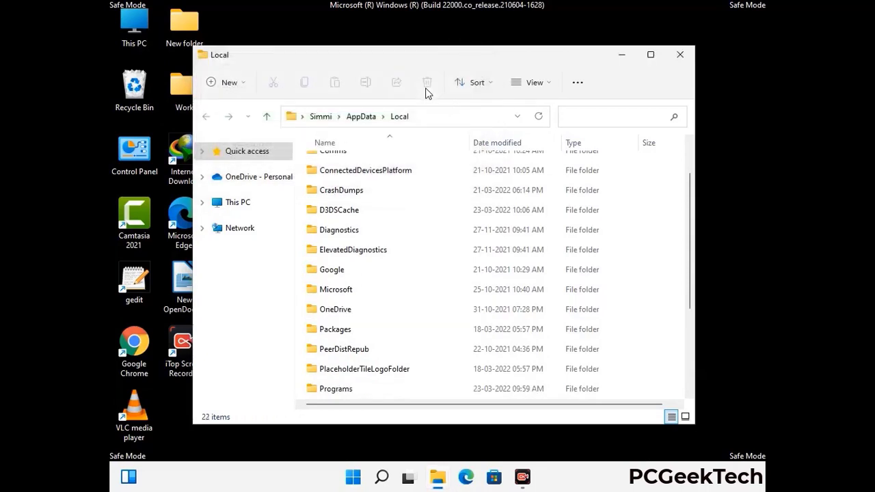
click(680, 56)
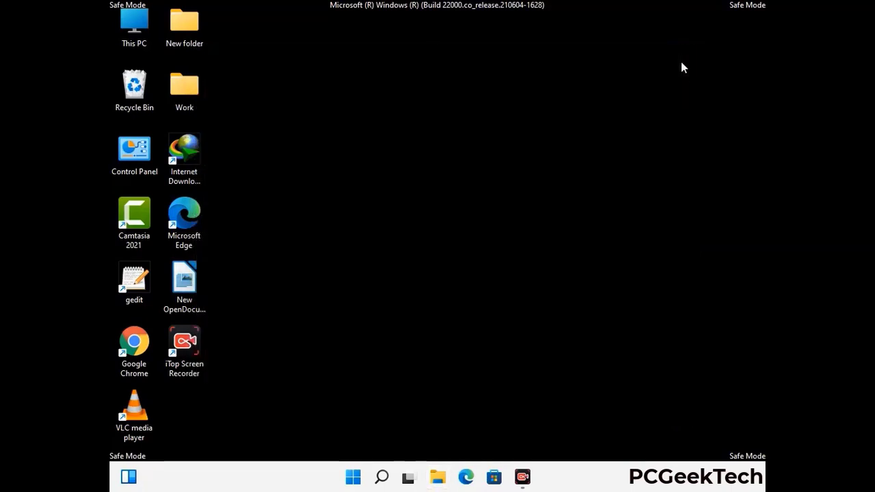
Run %ProgramData% to open the C:\ProgramData folder.
key(super+r)
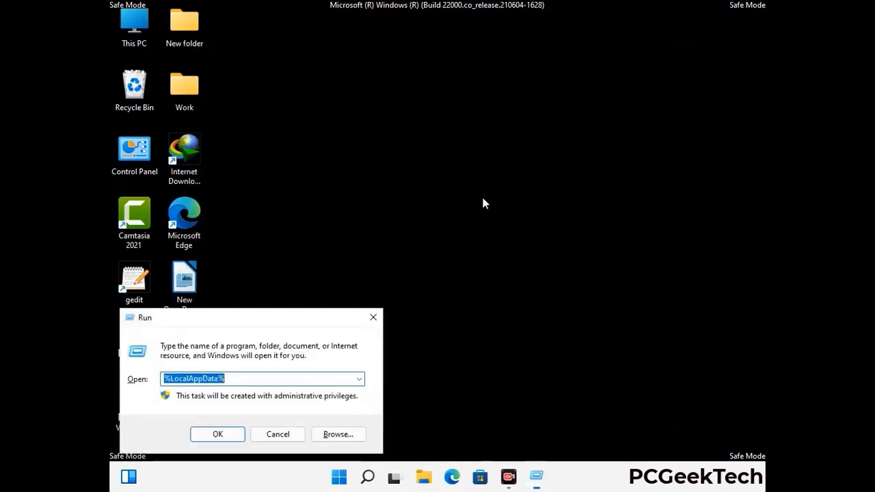
drag(242, 319, 400, 180)
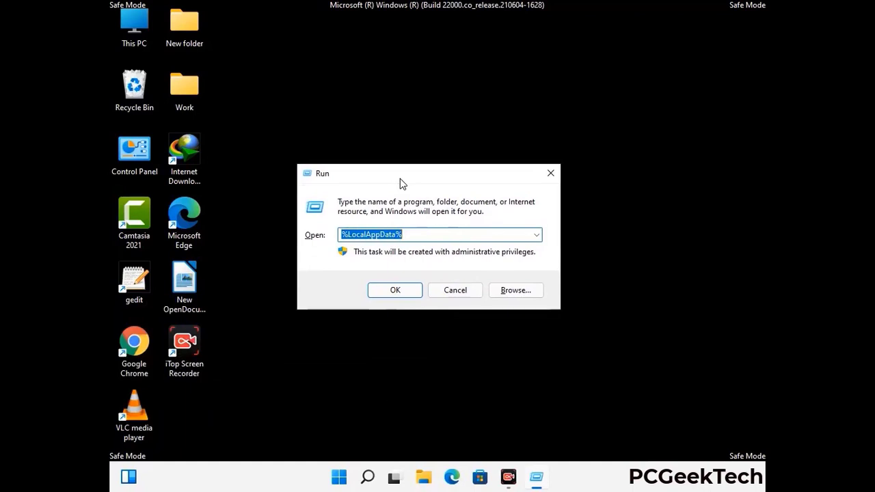
text(%)
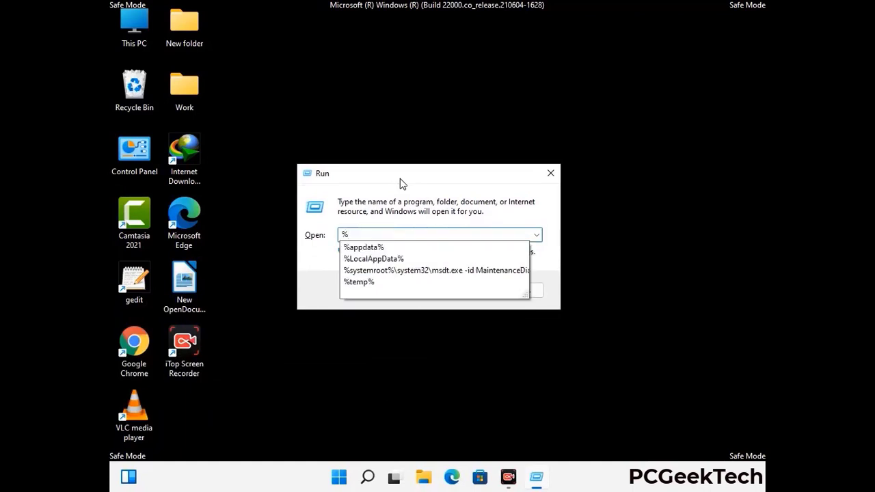
text(ProgramData%)
key(Return)
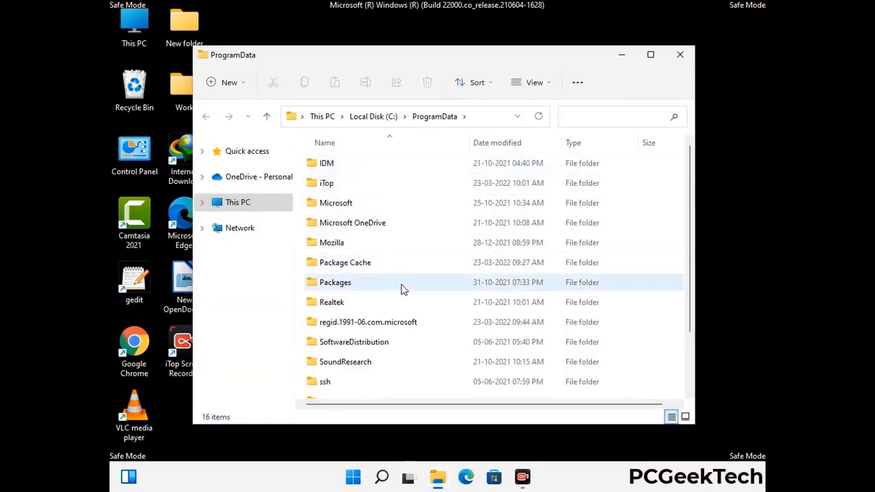
Delete the Mozilla folder from ProgramData, leaving 15 items, and close the window.
scroll(402, 289, down, 2)
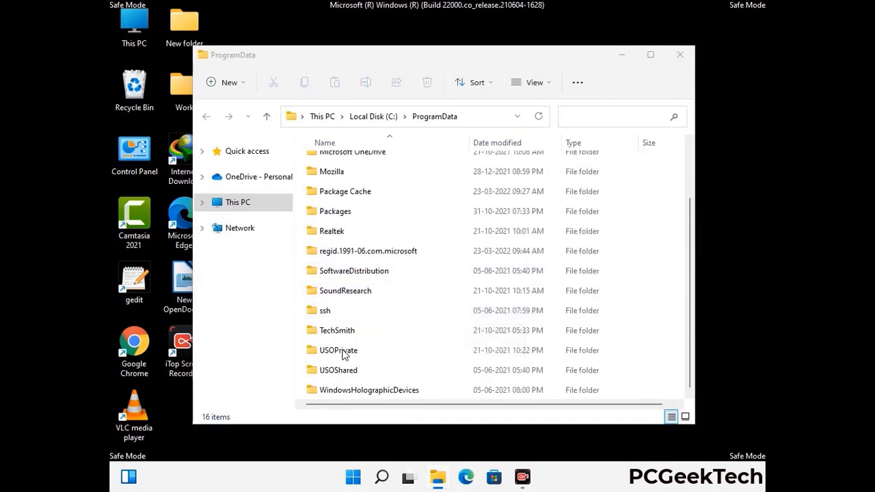
click(342, 172)
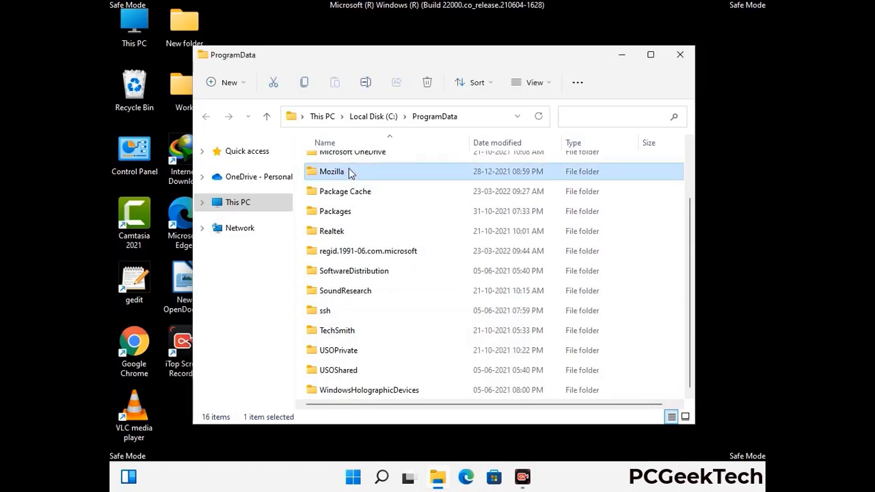
click(429, 83)
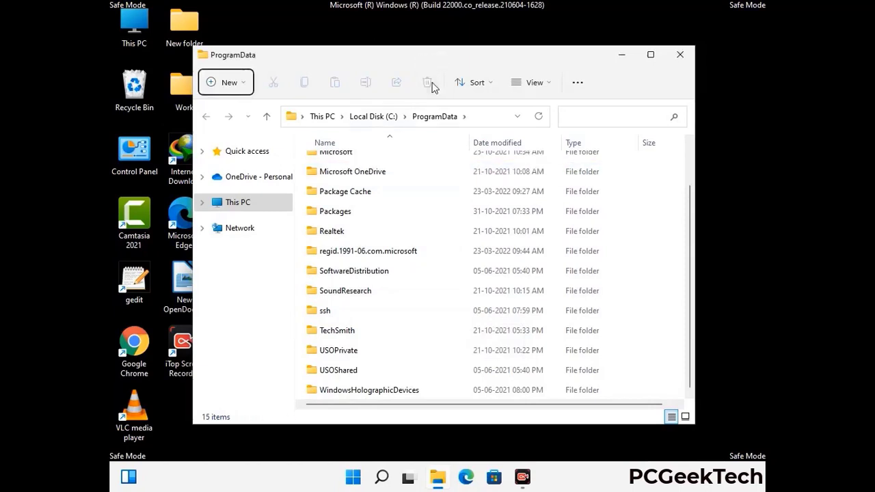
scroll(479, 242, up, 1)
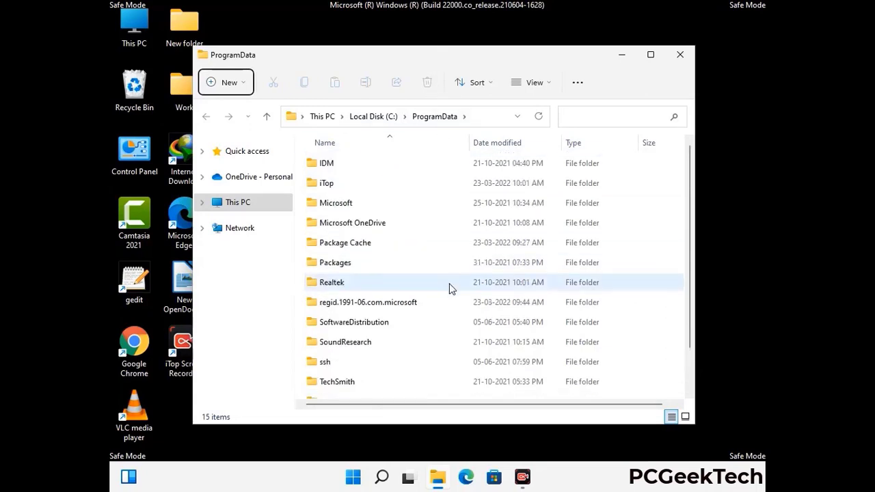
click(685, 56)
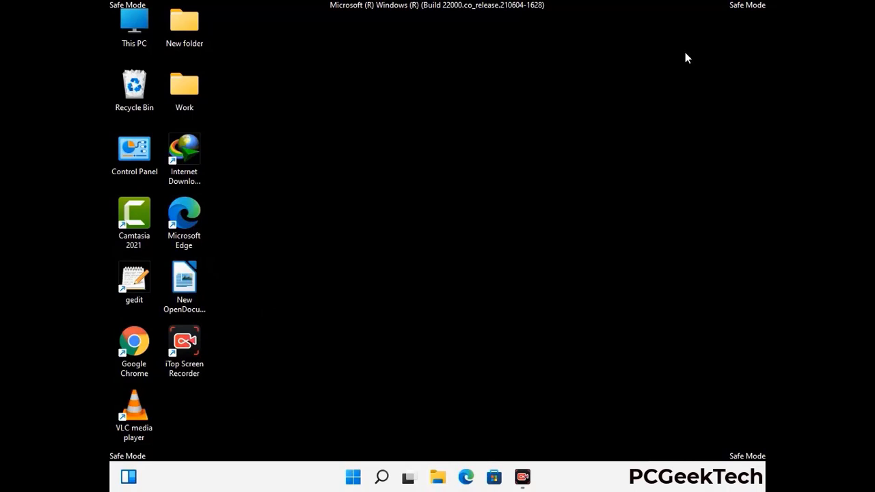
key(super+r)
drag(285, 316, 456, 178)
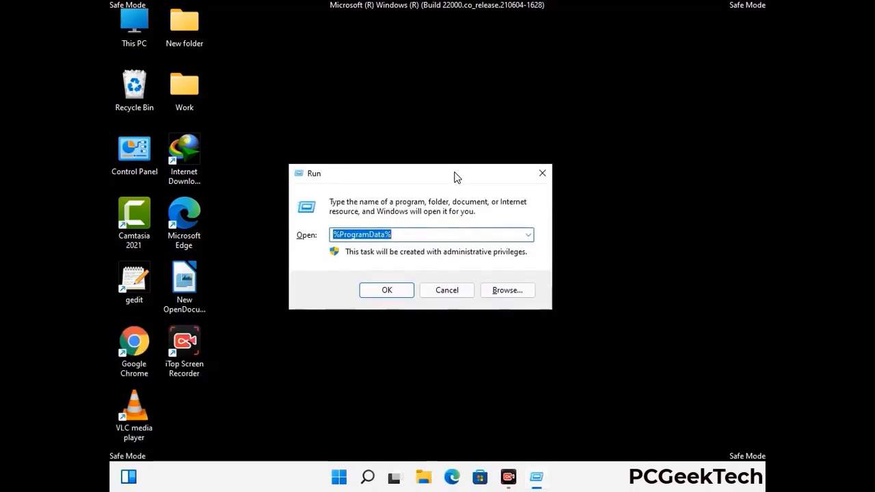
text(%WinDir%)
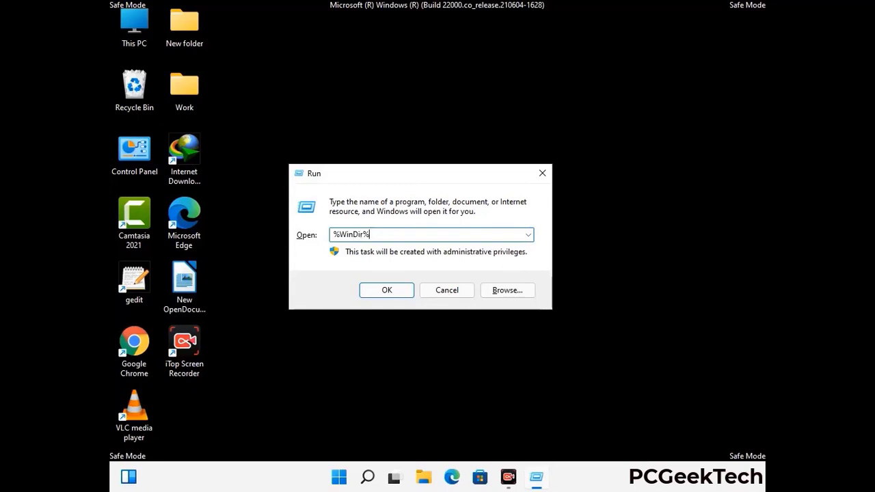
key(Return)
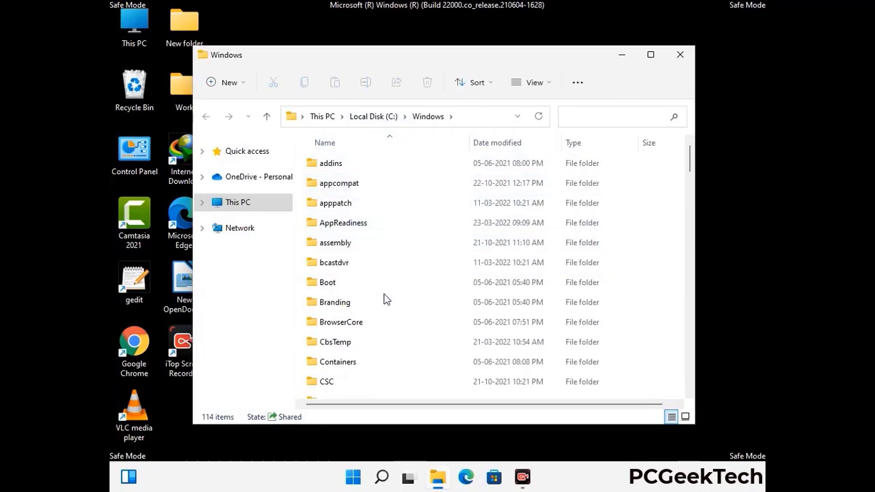
scroll(385, 304, down, 2)
scroll(385, 304, down, 1)
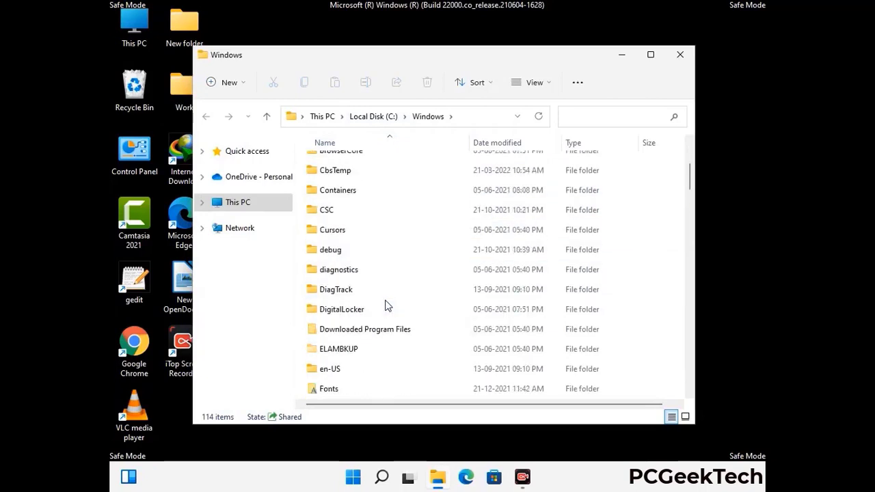
scroll(385, 305, down, 1)
scroll(385, 304, down, 4)
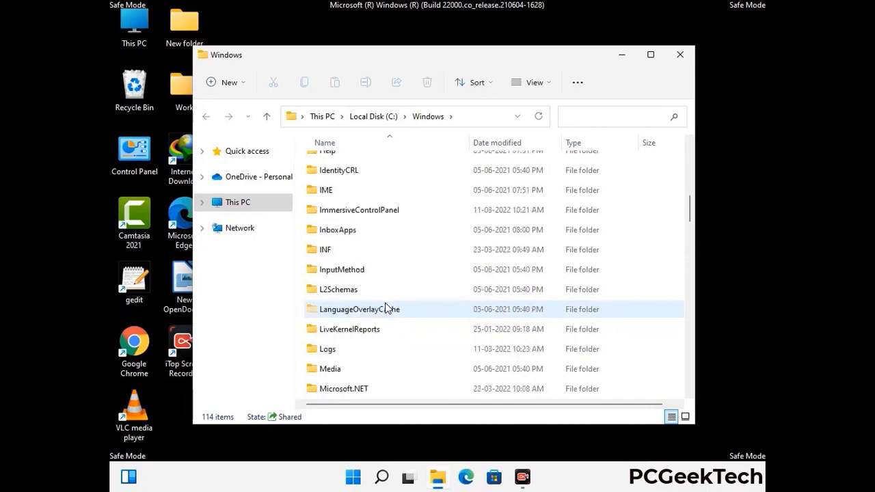
scroll(385, 309, down, 1)
scroll(385, 309, down, 6)
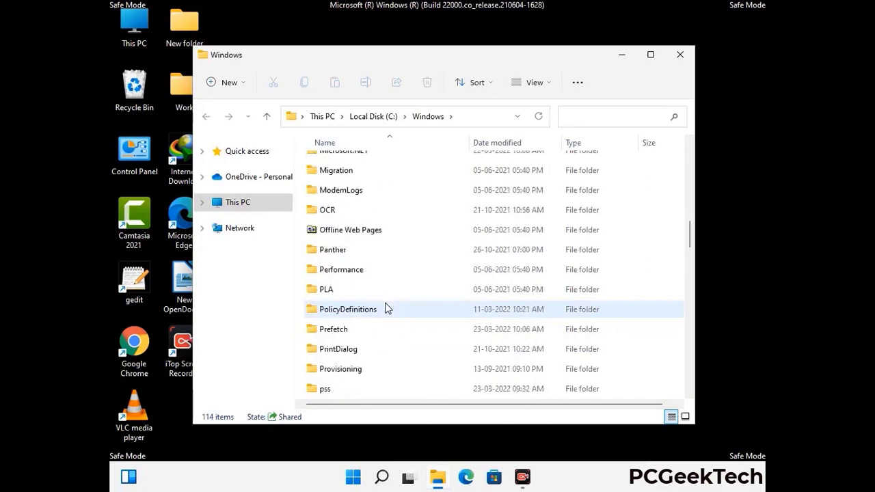
scroll(385, 309, down, 7)
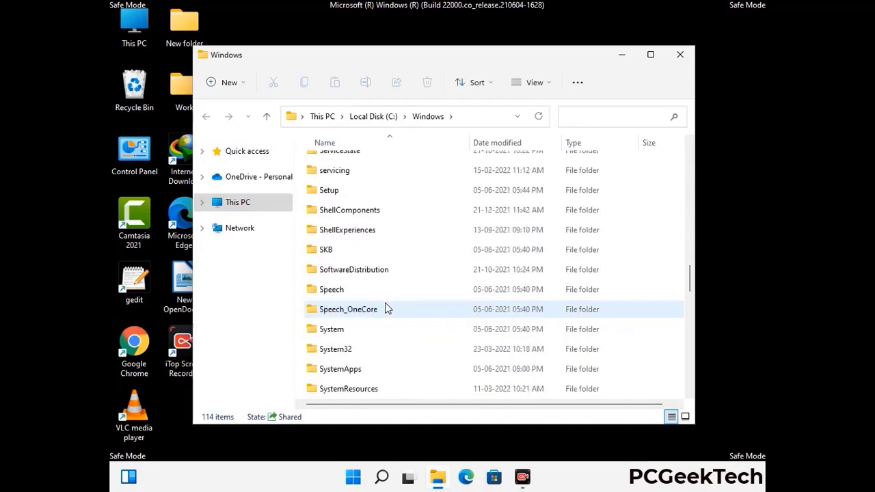
scroll(385, 309, down, 12)
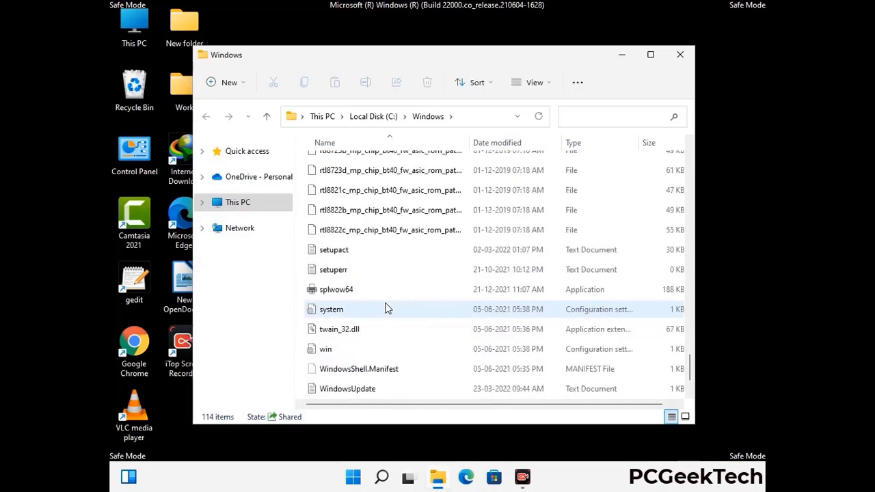
scroll(385, 309, down, 1)
scroll(385, 309, up, 15)
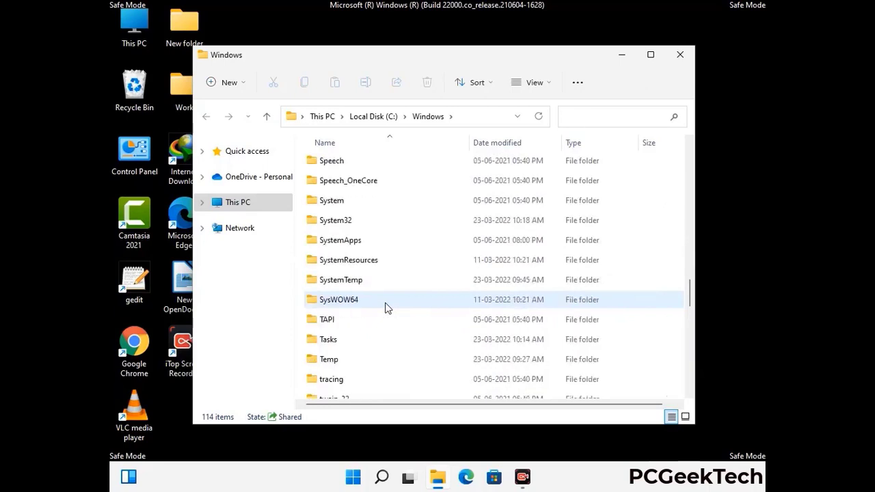
scroll(384, 309, up, 3)
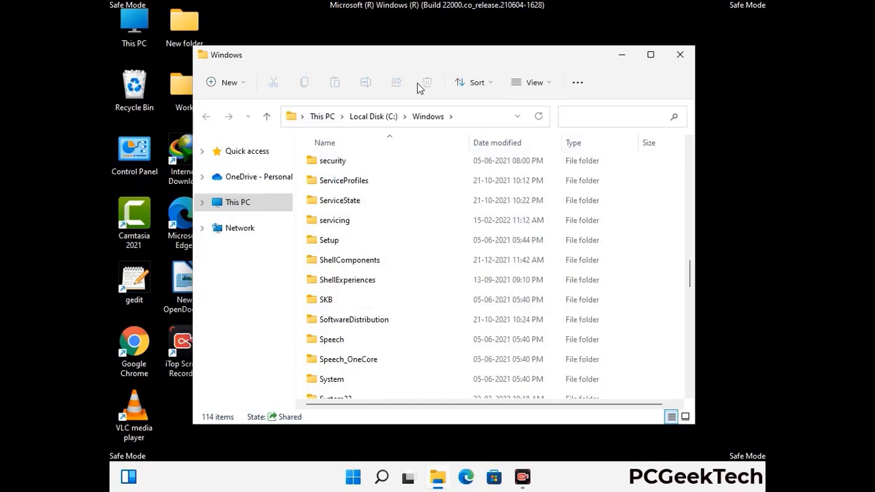
click(683, 55)
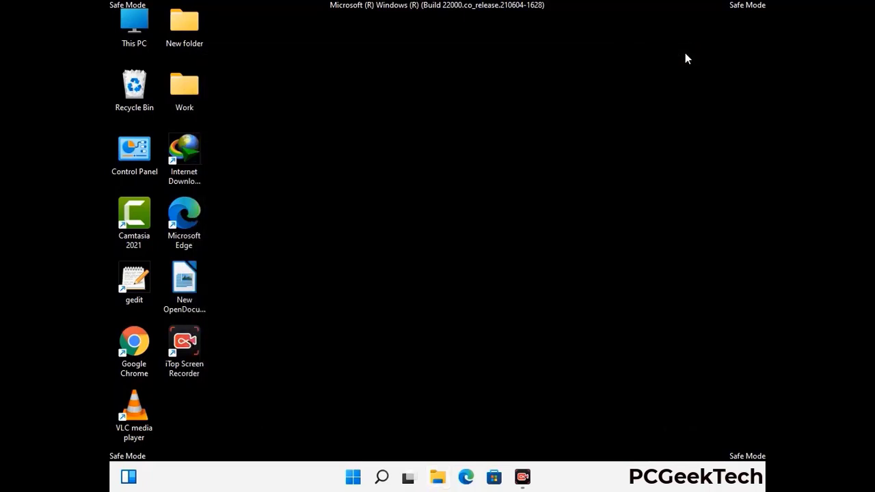
Run %temp% to open the user's Temp folder.
key(super+r)
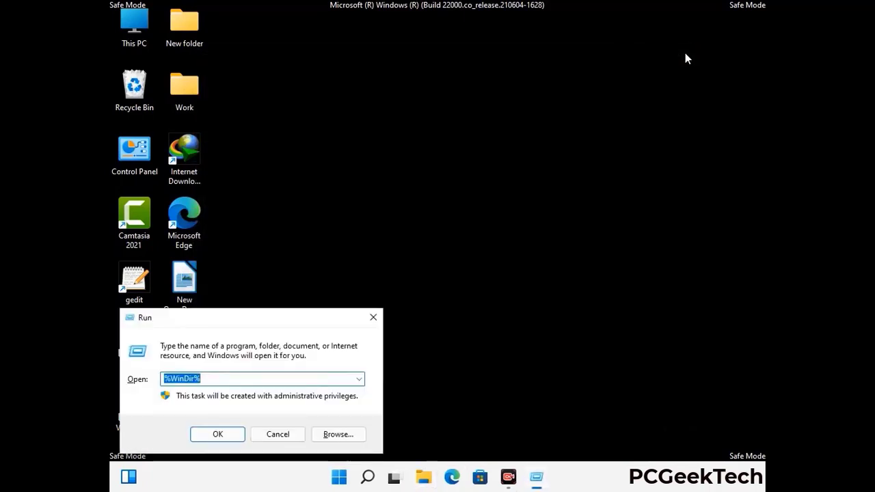
drag(291, 322, 497, 118)
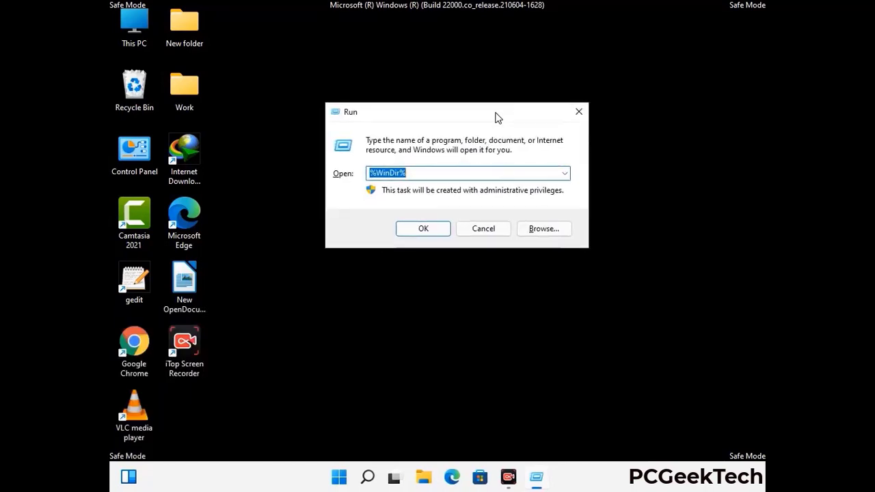
text(%temp%)
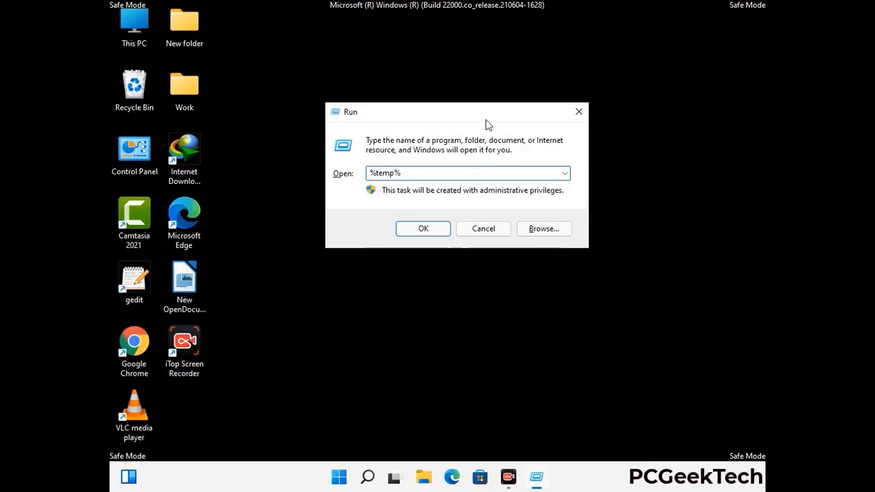
click(435, 228)
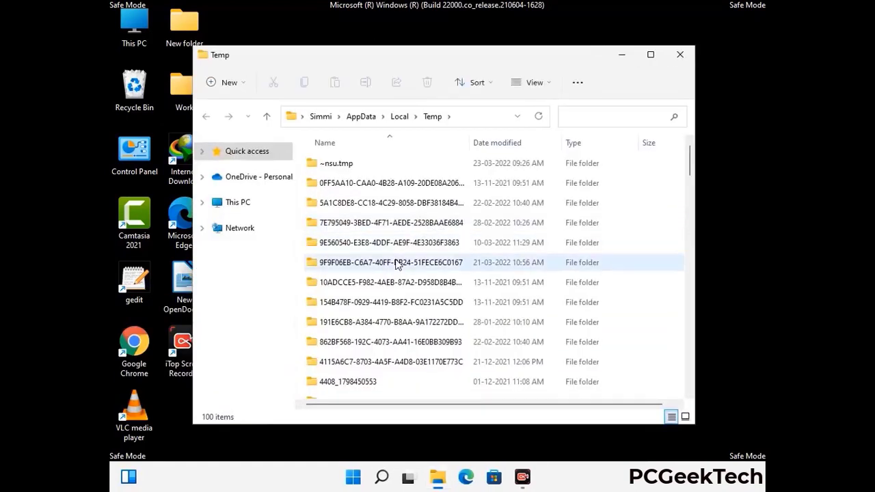
Delete everything in Temp, close the window and reopen the Run dialog.
click(396, 263)
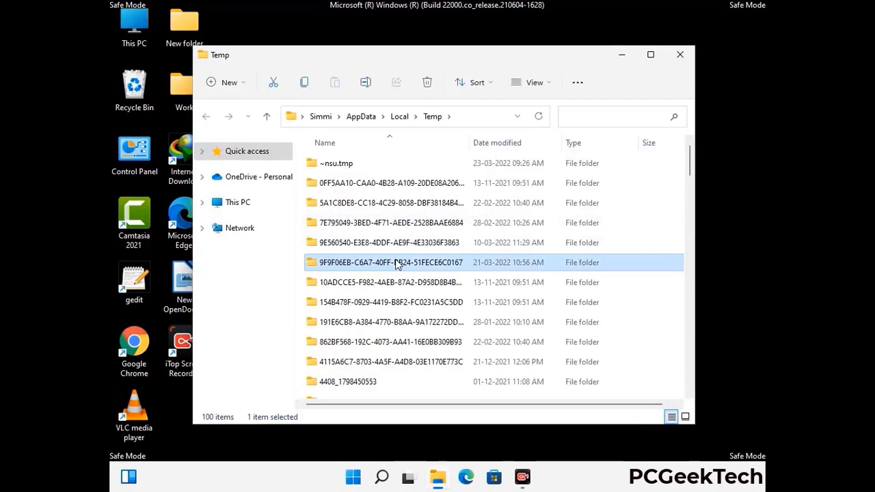
key(ctrl+a)
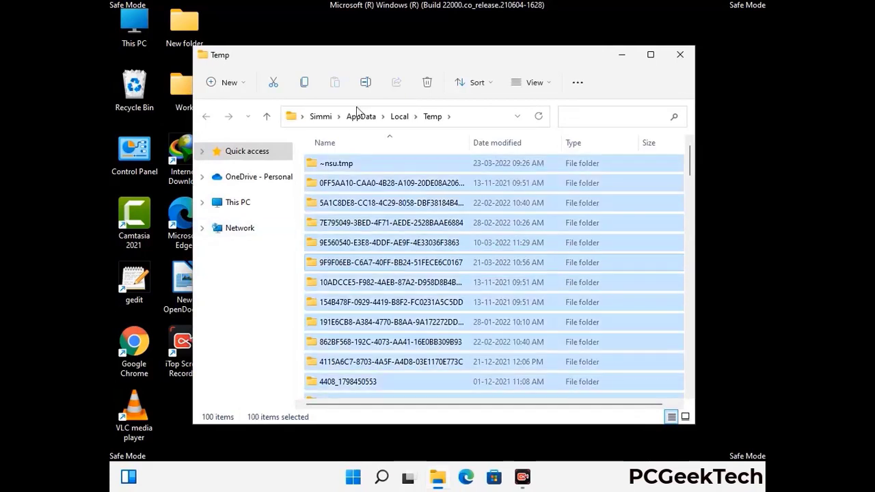
click(429, 83)
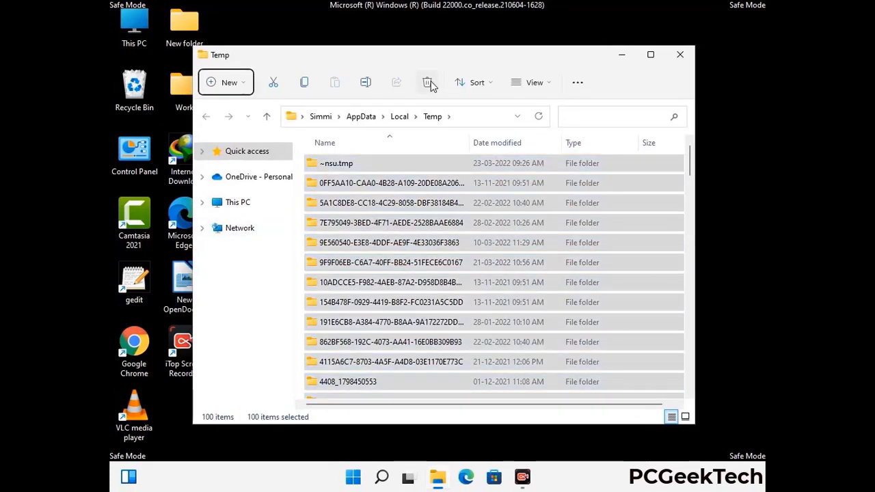
click(680, 54)
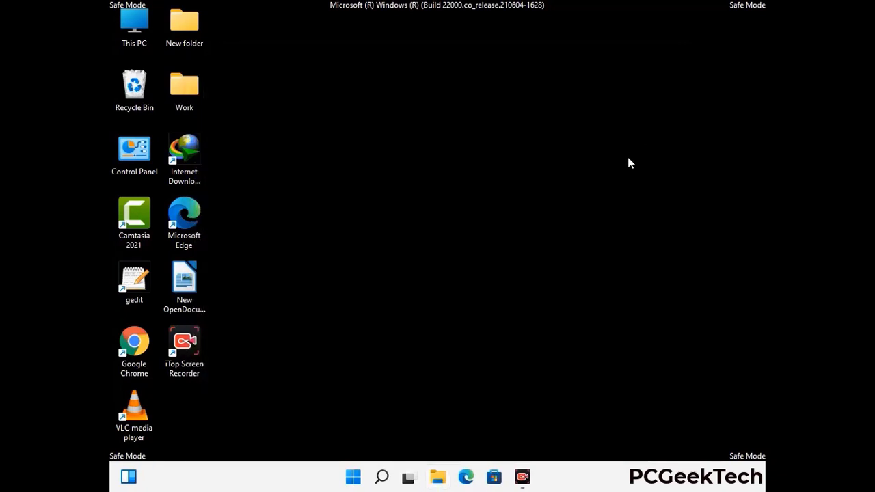
key(super+r)
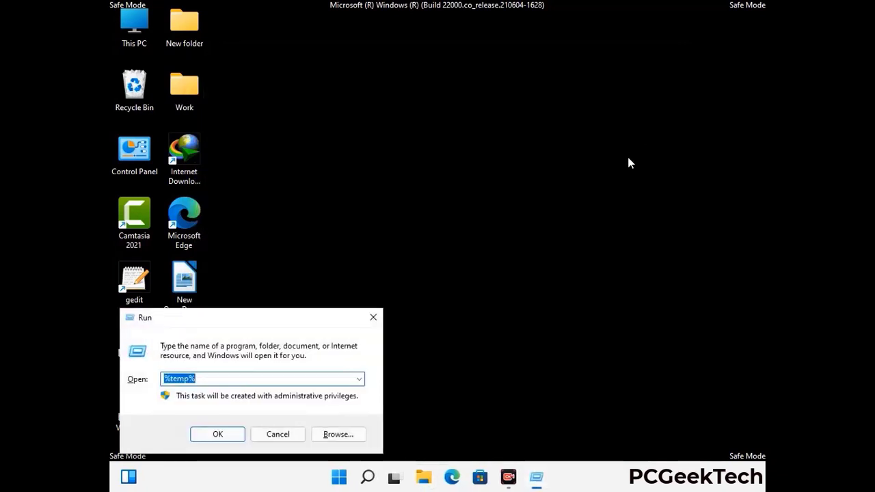
Run 'temp' from the Run dialog to open the C:\Windows\Temp folder.
drag(295, 317, 498, 129)
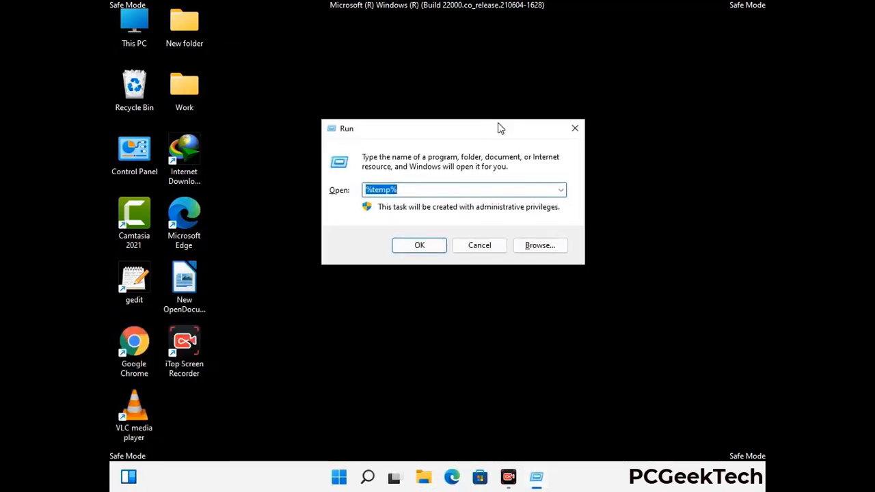
text(temp)
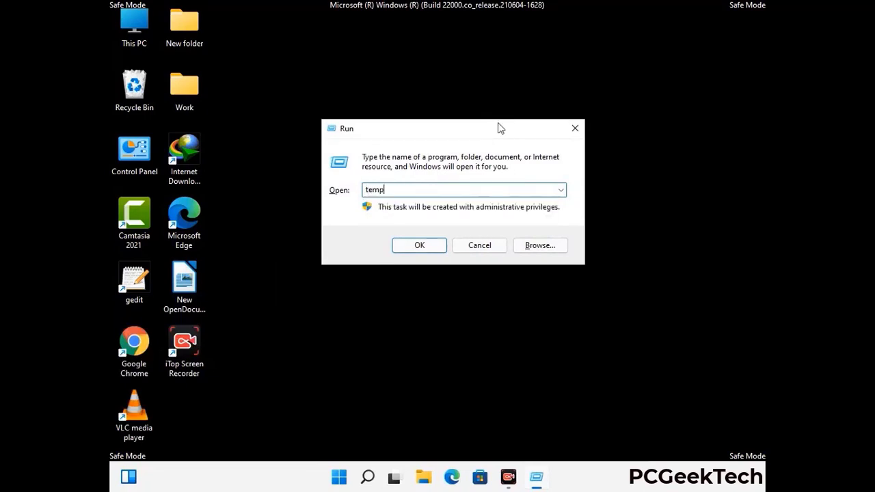
key(ctrl+a)
key(Return)
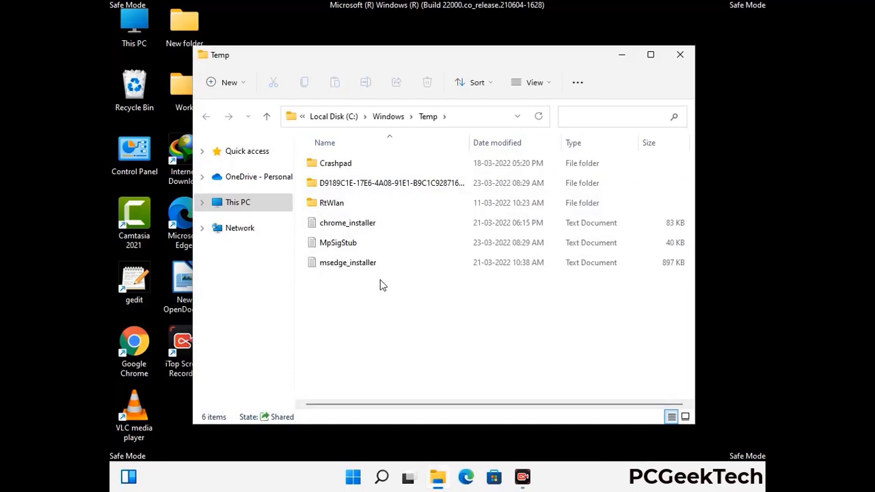
Delete all six items in the Temp folder, then close the window.
key(ctrl+a)
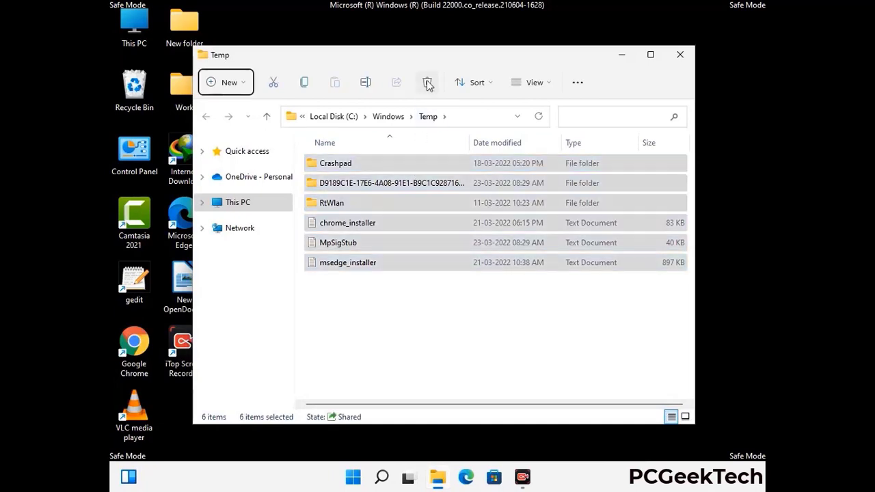
click(428, 82)
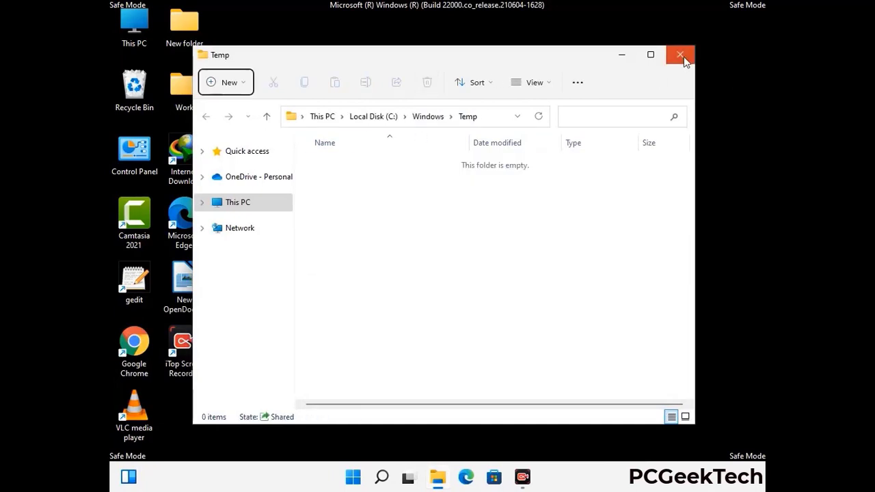
click(680, 54)
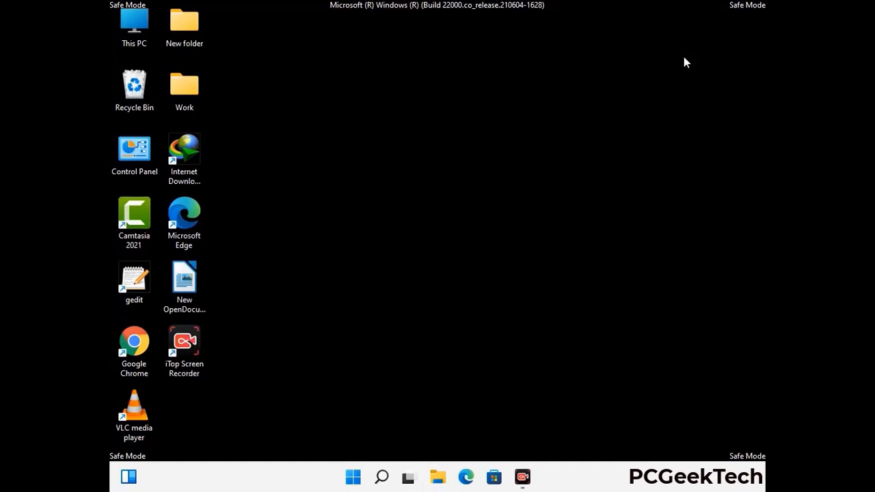
Launch Registry Editor by running regedit from the Run box.
key(super+r)
drag(267, 316, 453, 104)
text(reged)
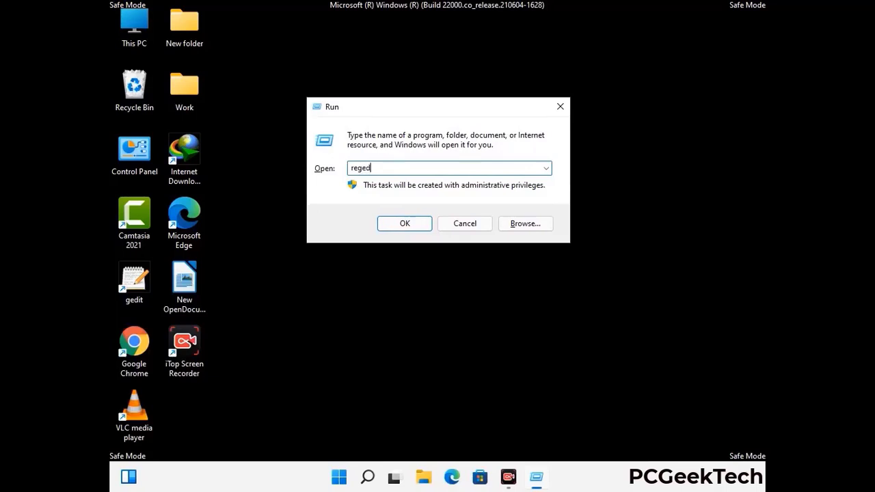
key(Return)
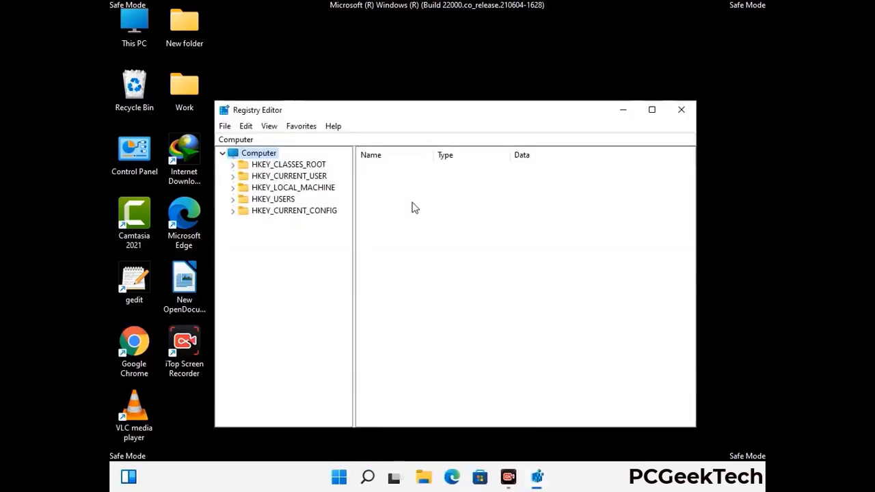
Expand HKEY_CURRENT_USER > Software > Microsoft in the registry tree.
click(292, 188)
click(232, 175)
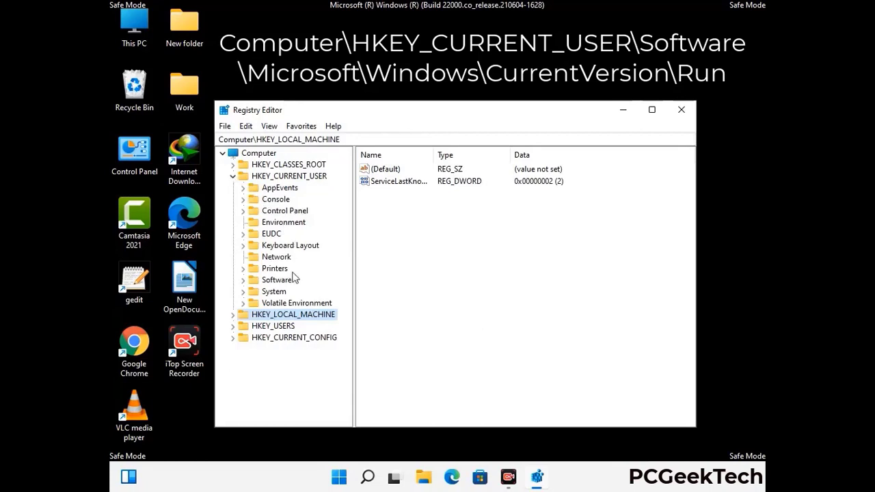
click(272, 281)
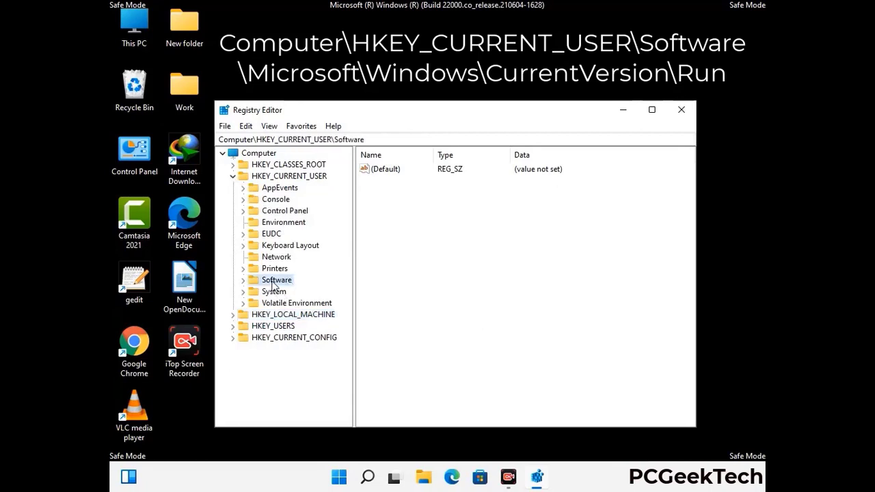
click(243, 281)
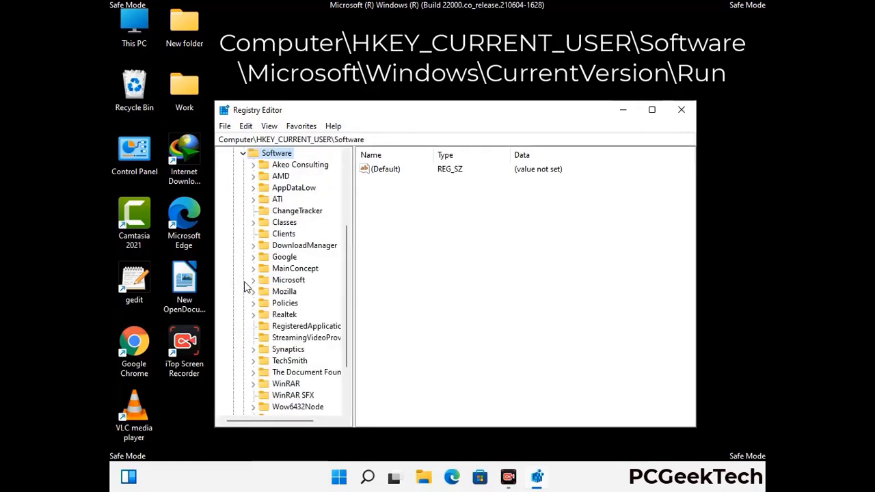
double_click(285, 282)
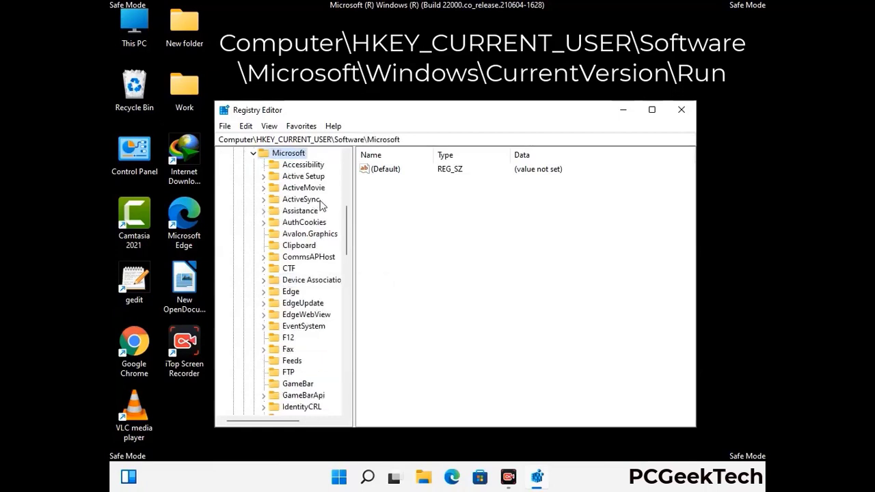
Expand the Windows key and then its CurrentVersion subkey.
scroll(317, 297, down, 4)
scroll(317, 297, down, 3)
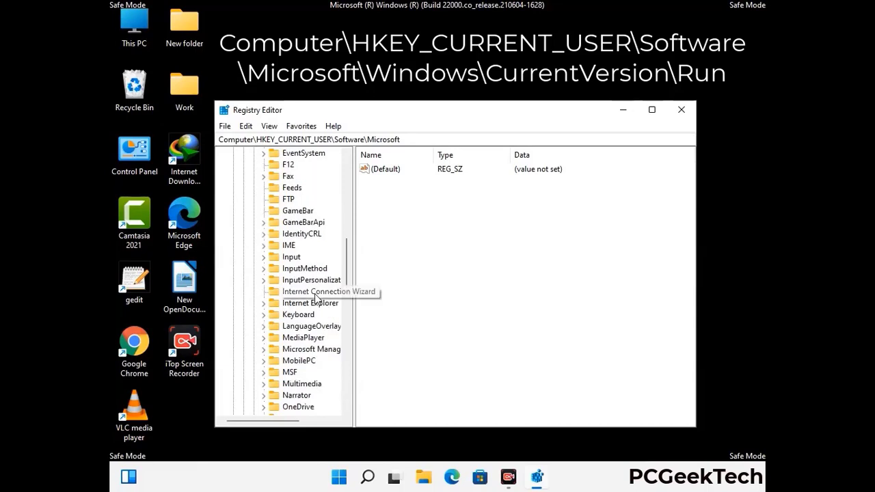
scroll(316, 297, down, 6)
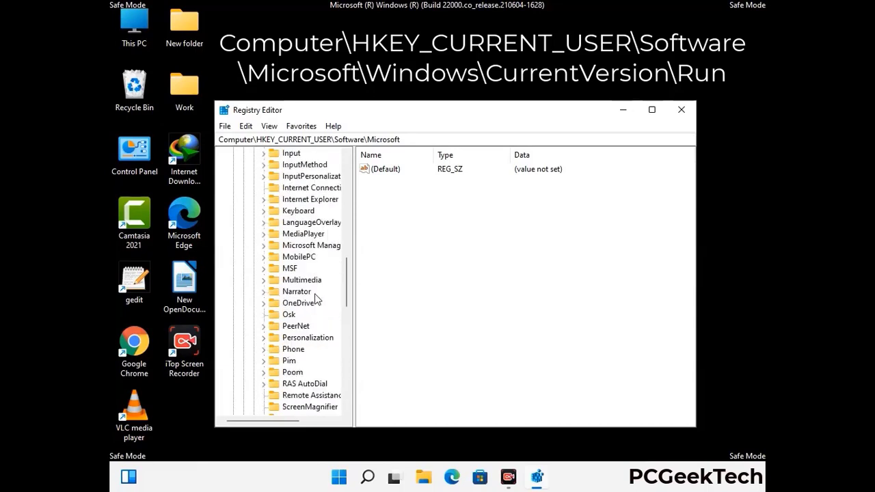
scroll(317, 297, down, 4)
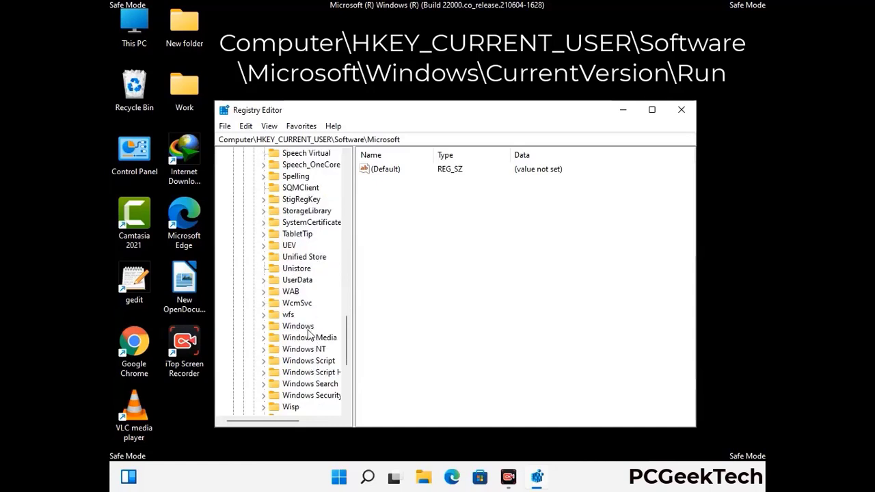
double_click(308, 326)
scroll(319, 321, down, 1)
double_click(318, 315)
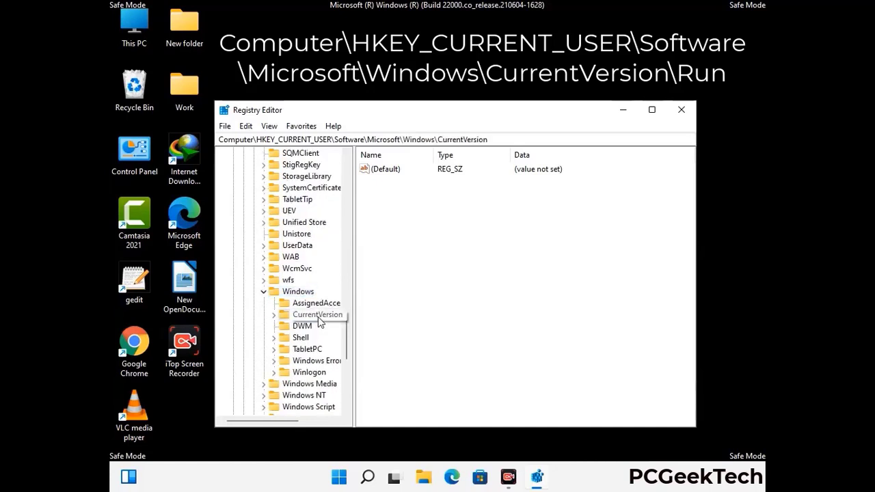
Open the Run key to list its startup entries and select ScreenRec.
scroll(316, 300, down, 3)
scroll(314, 295, down, 4)
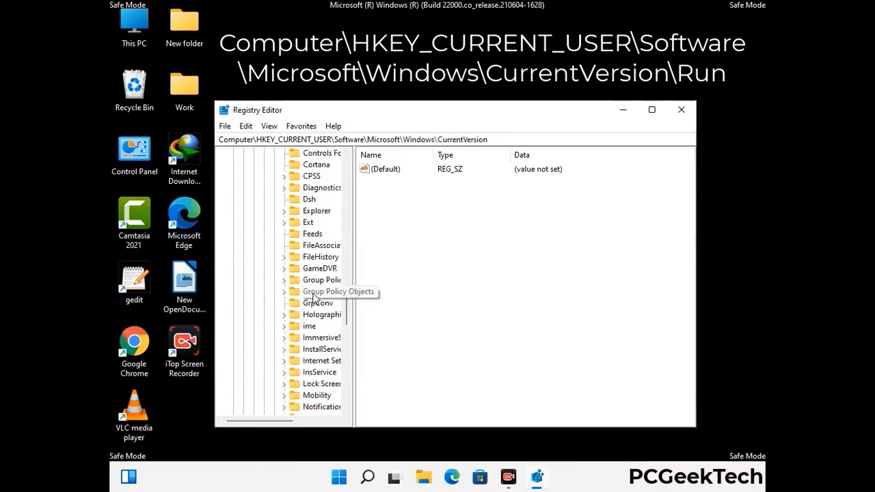
scroll(315, 298, down, 1)
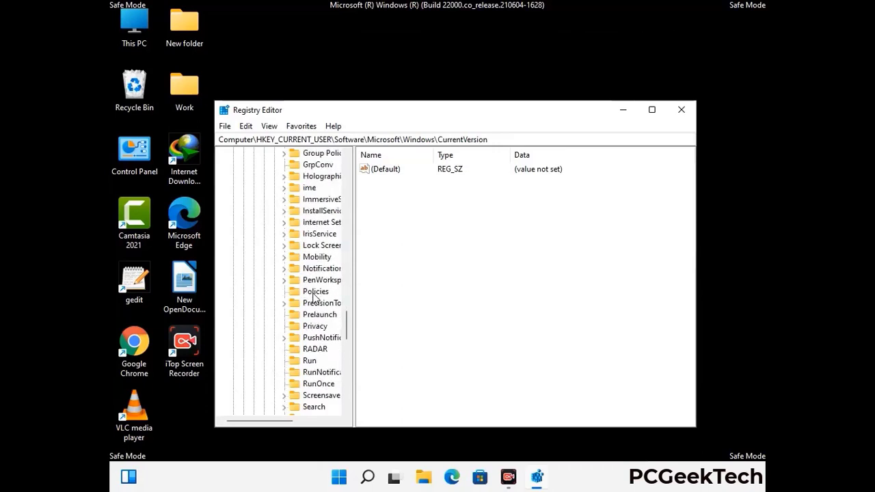
scroll(315, 298, down, 1)
click(310, 327)
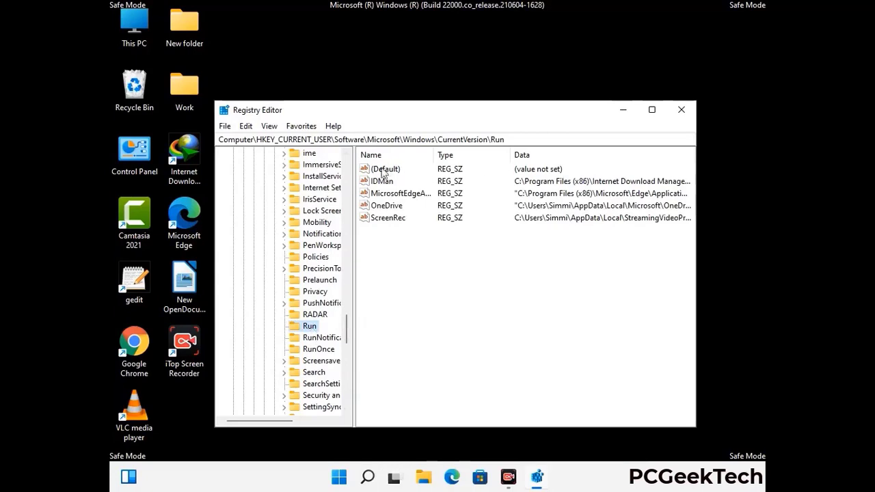
click(387, 219)
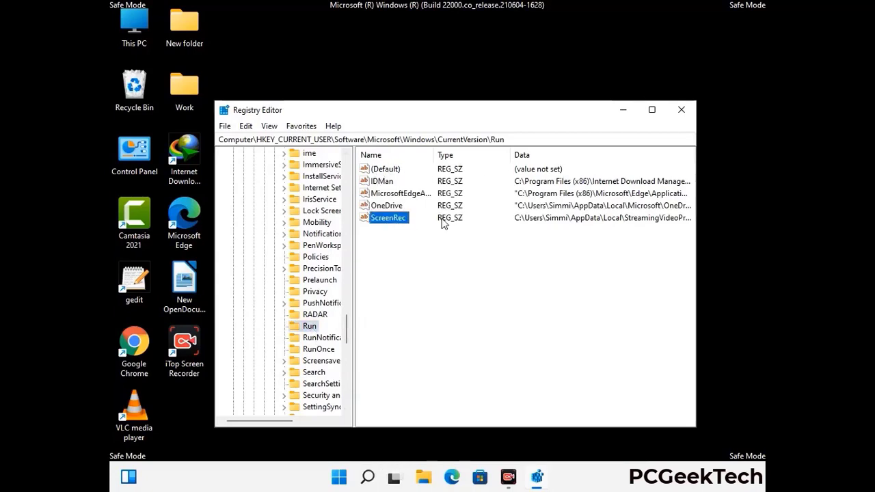
Delete the ScreenRec value from the Run key and confirm the deletion.
click(395, 220)
right_click(395, 221)
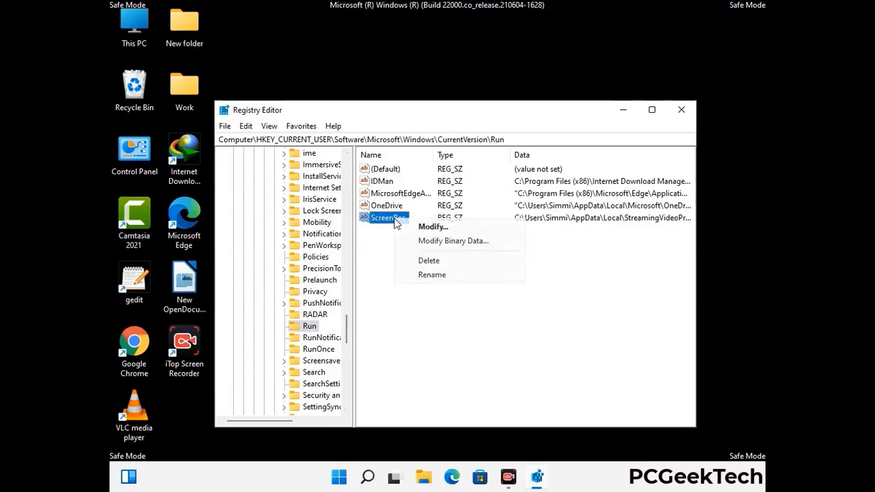
click(420, 259)
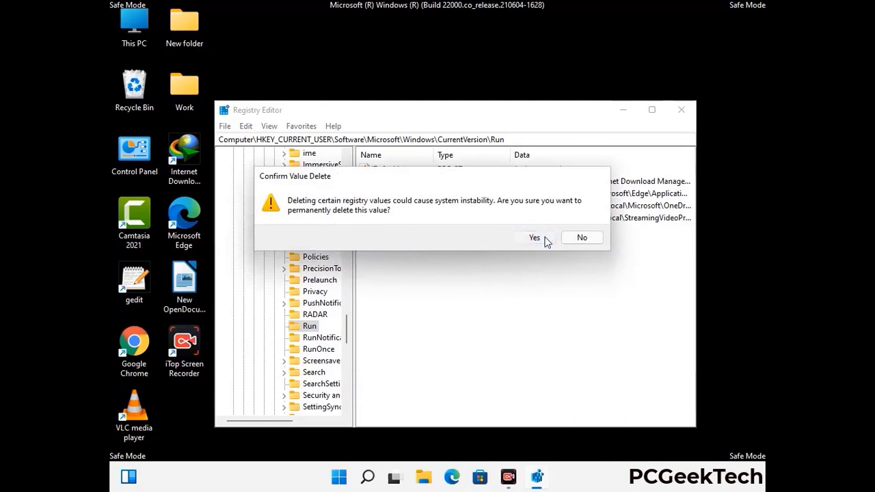
click(546, 240)
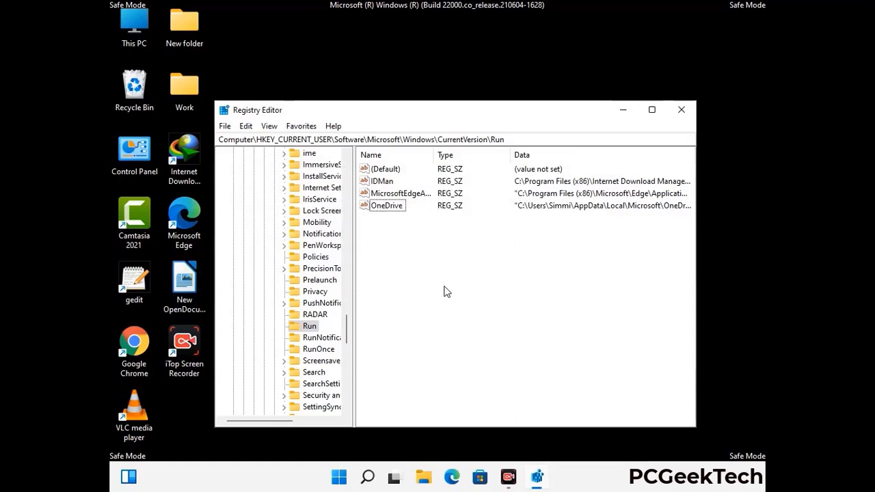
Search the registry for 'Virus Name', then dismiss the search and close Registry Editor.
key(ctrl+f)
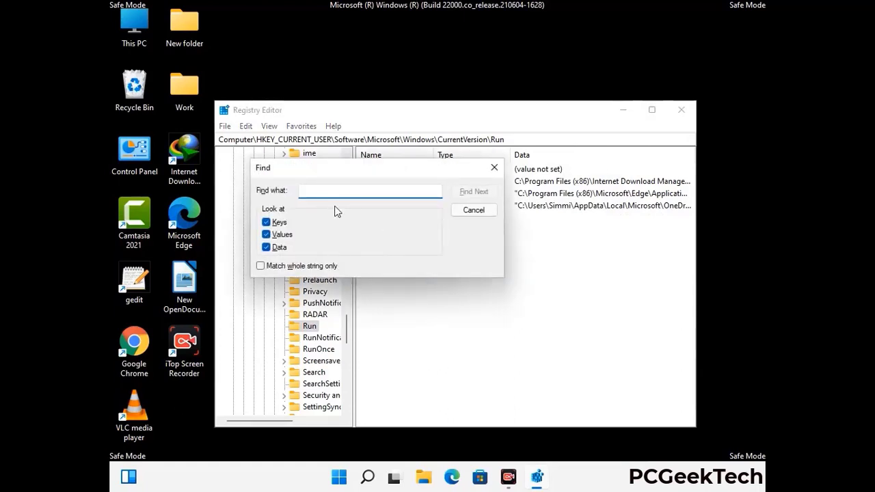
text(Virus Name)
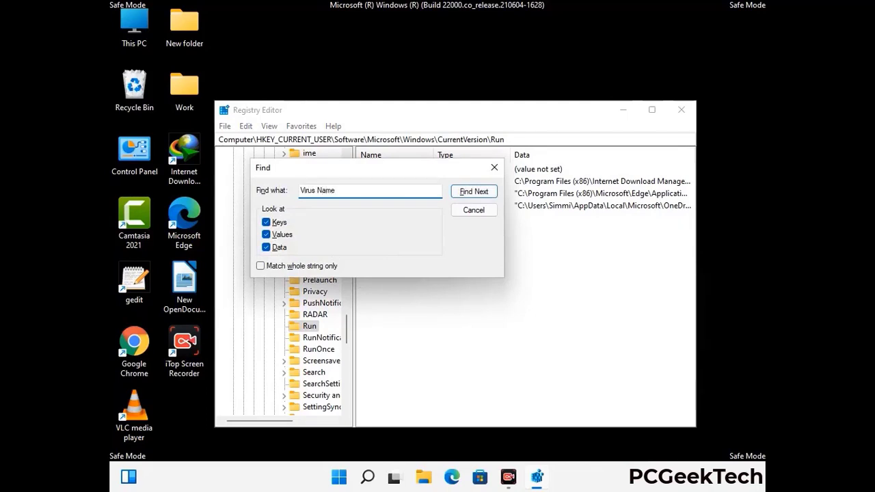
click(465, 195)
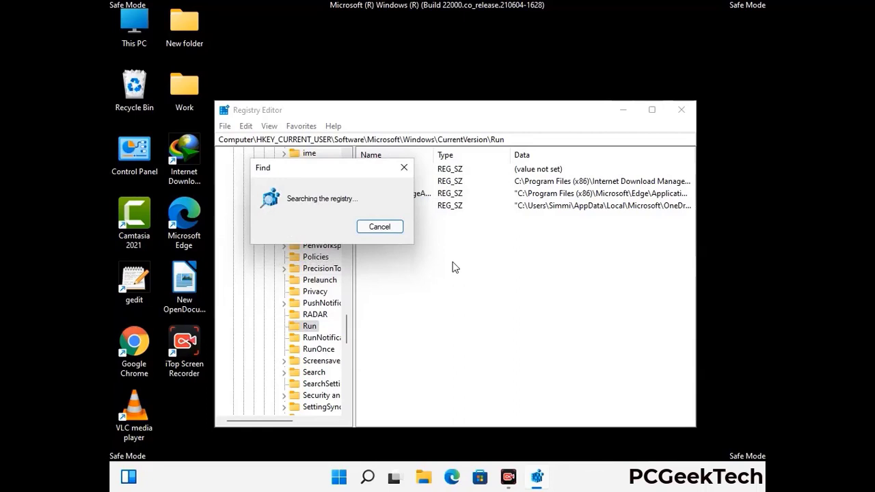
click(404, 168)
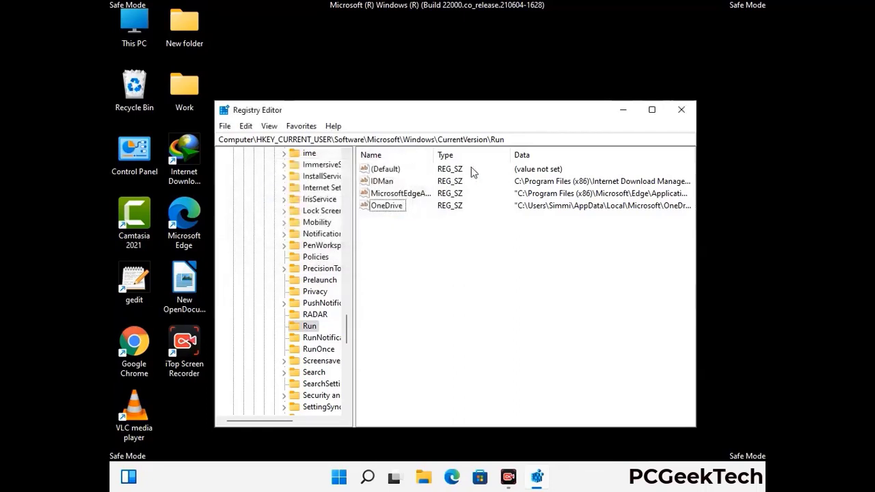
click(682, 111)
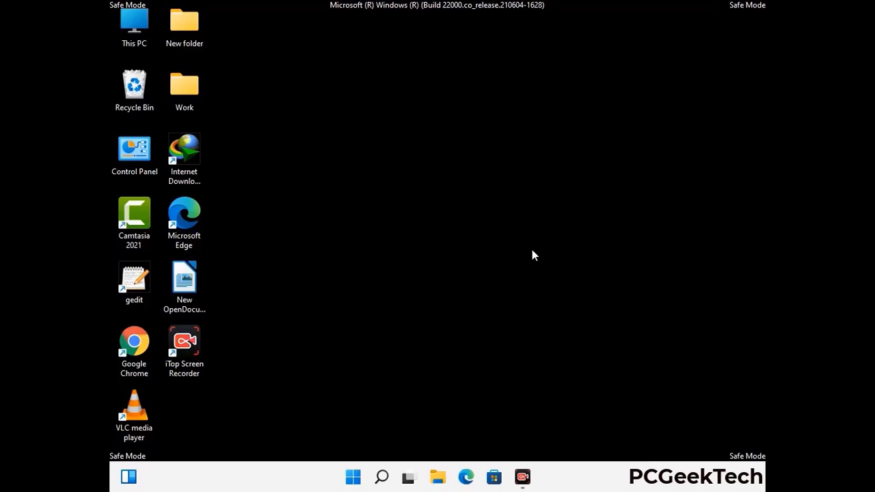
Run msconfig and uncheck Safe boot on the Boot tab of System Configuration.
key(super+r)
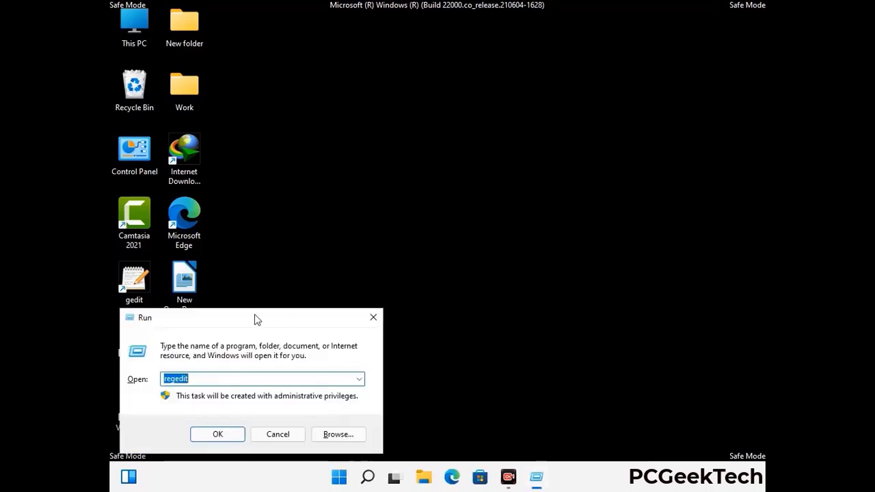
drag(257, 319, 449, 136)
text(ms)
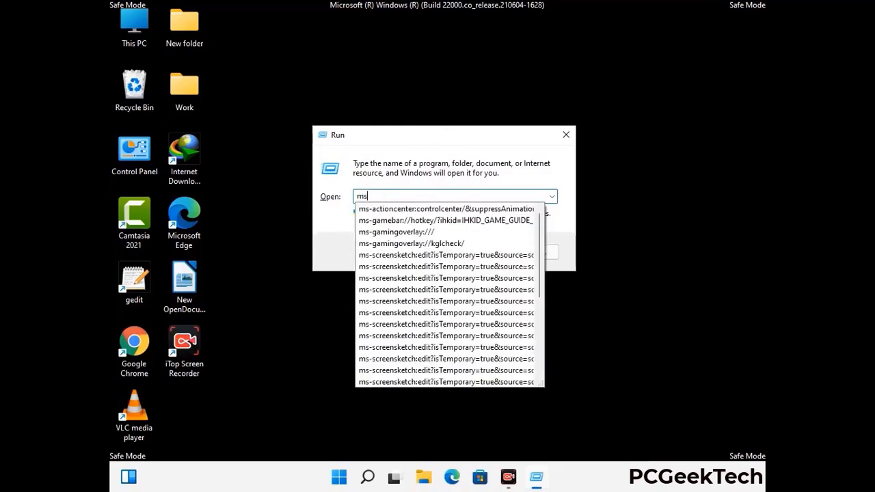
text(config)
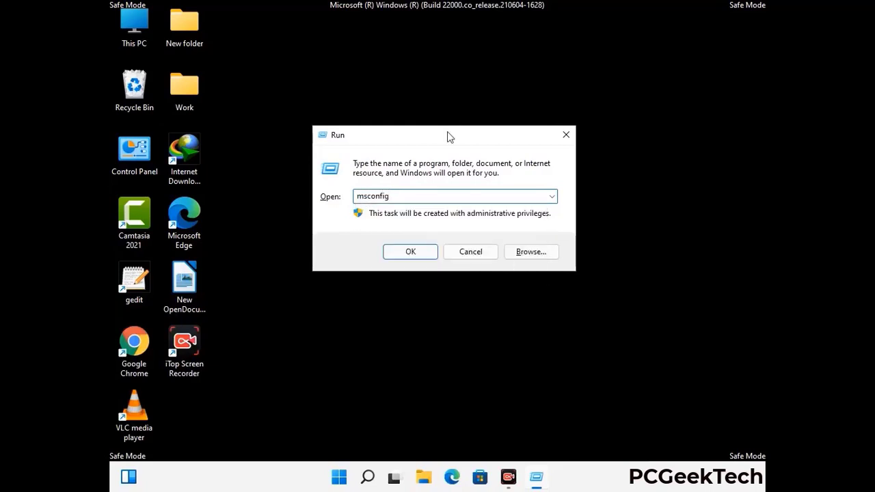
click(408, 252)
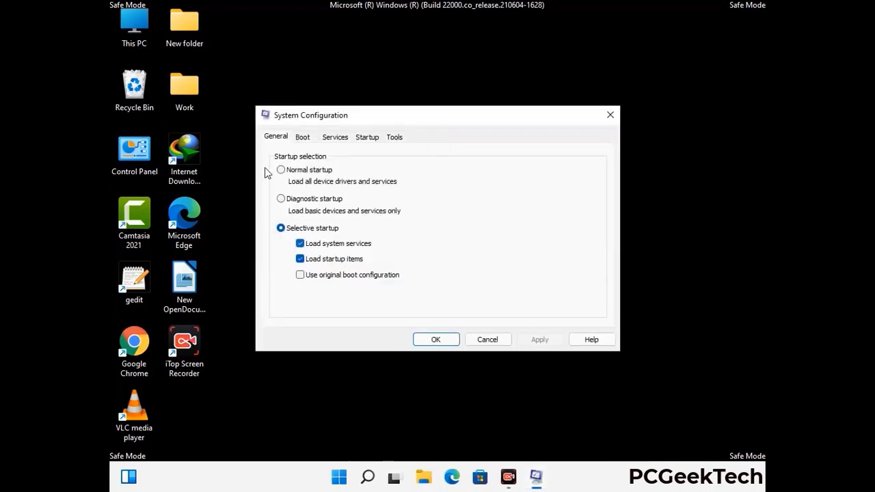
click(302, 137)
click(283, 259)
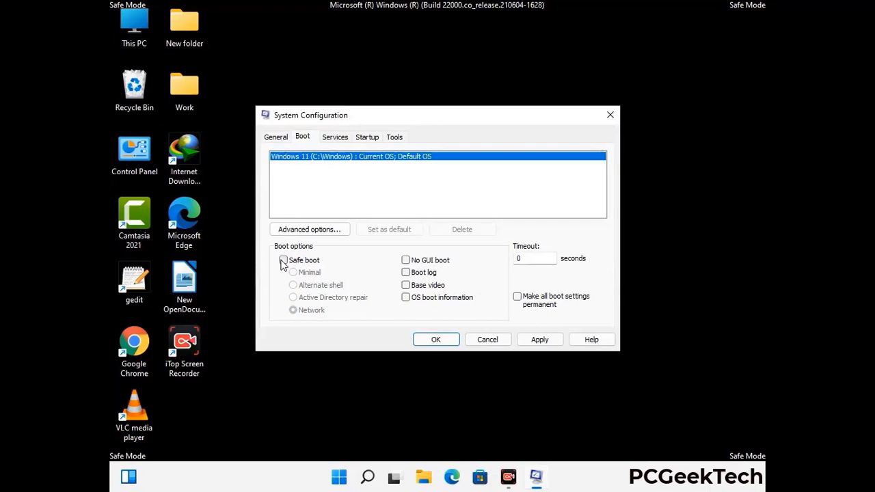